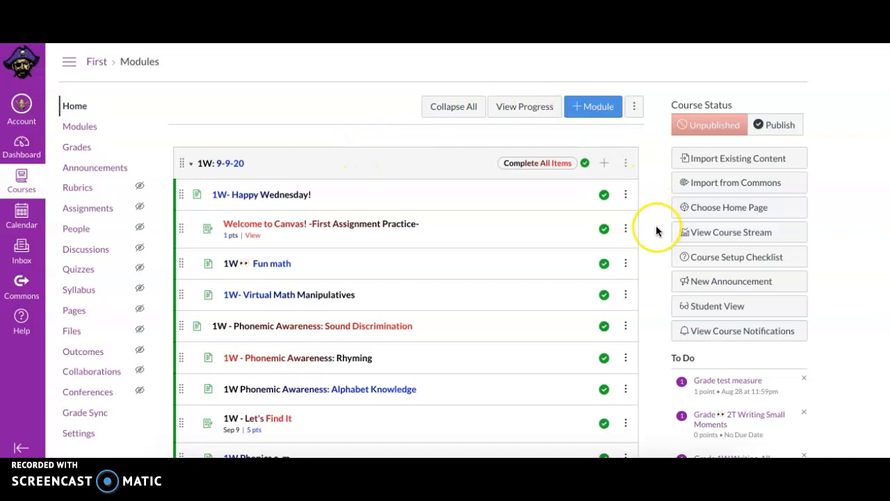
Scroll through the First course's modules to review the 1W, 1TH and 1F daily modules and their publish status.
scroll(656, 225, down, 5)
scroll(656, 226, down, 3)
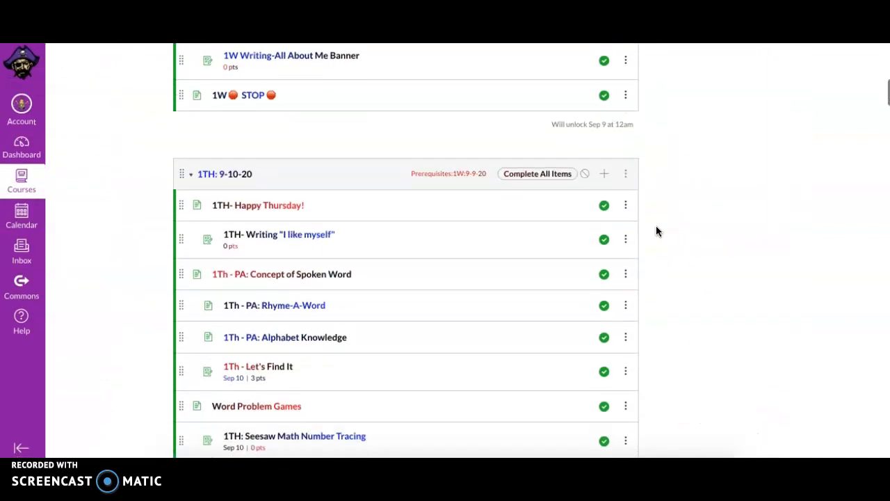
scroll(656, 226, down, 2)
scroll(656, 225, up, 2)
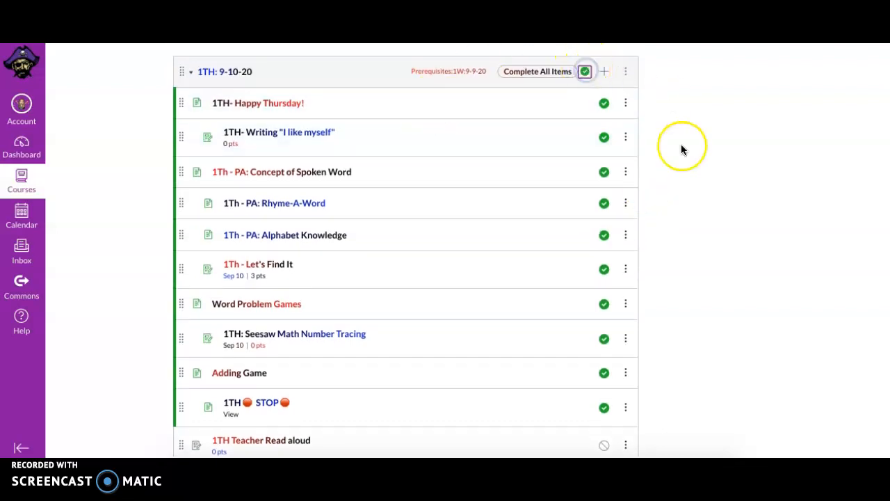
scroll(681, 146, up, 2)
scroll(682, 146, down, 8)
click(584, 82)
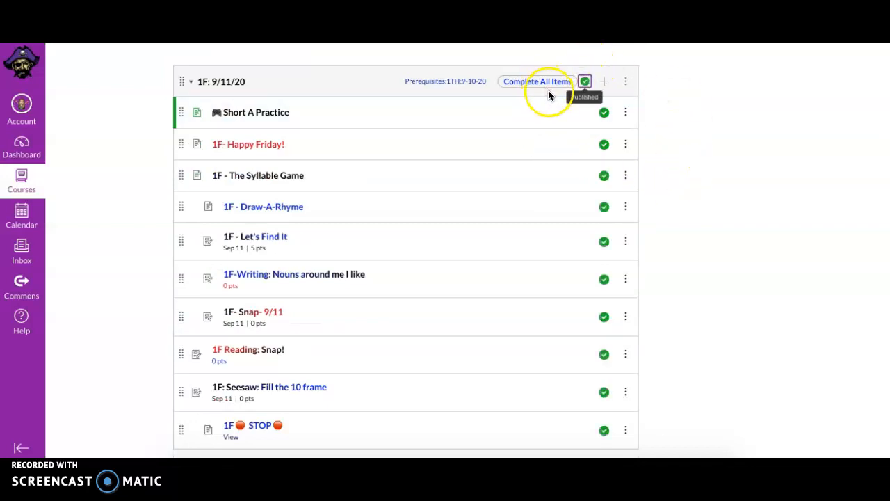
scroll(702, 375, up, 1)
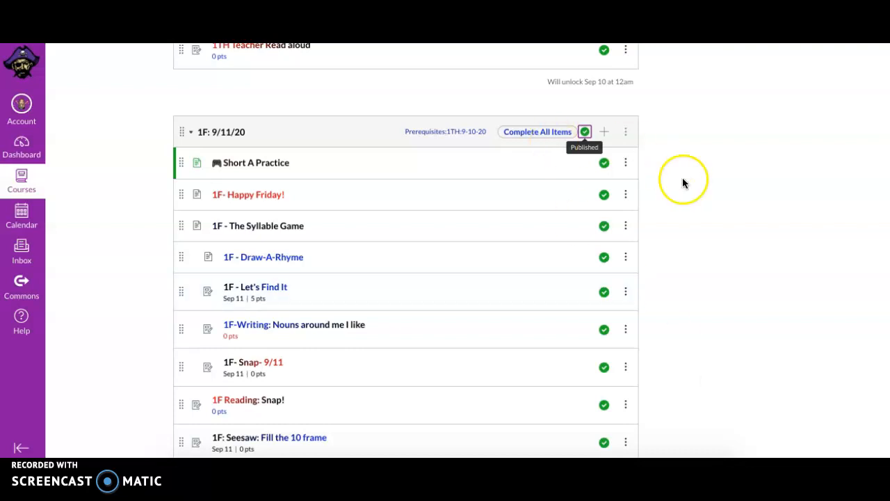
scroll(687, 188, up, 1)
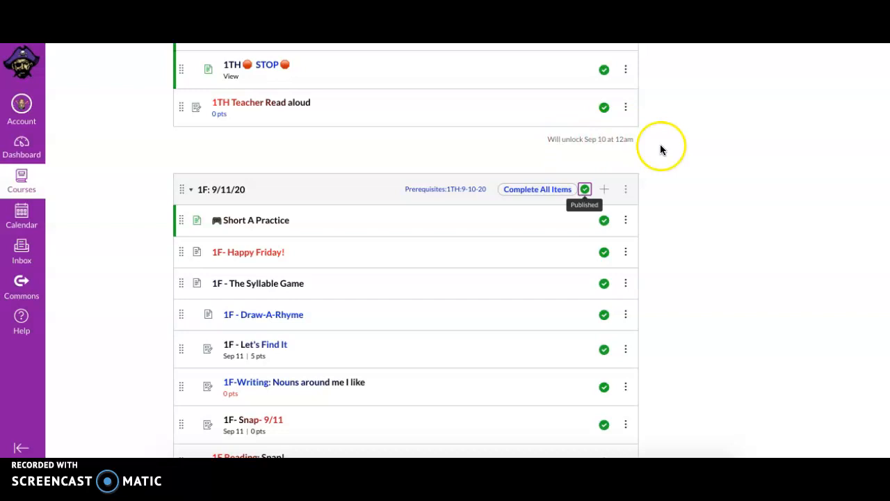
scroll(697, 228, up, 7)
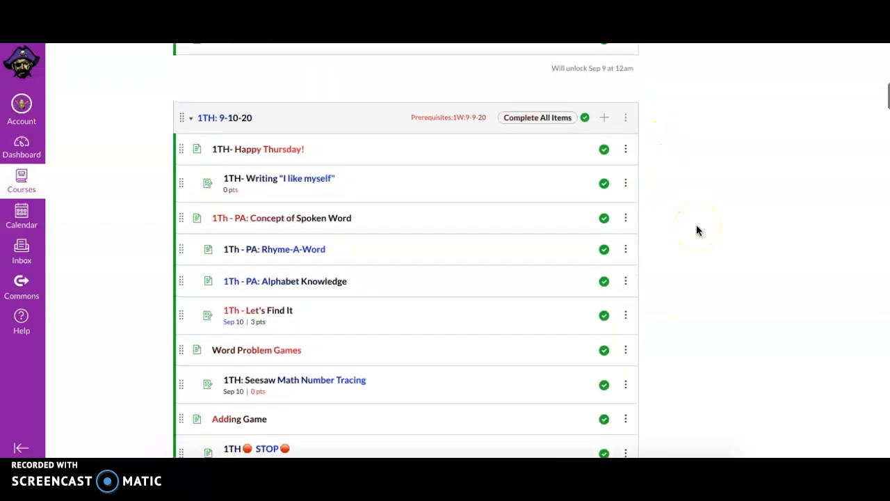
Copy the 1TH: 9-10-20 module to the Homeroom 1st Grade-Knight course and close the copy panel.
click(624, 119)
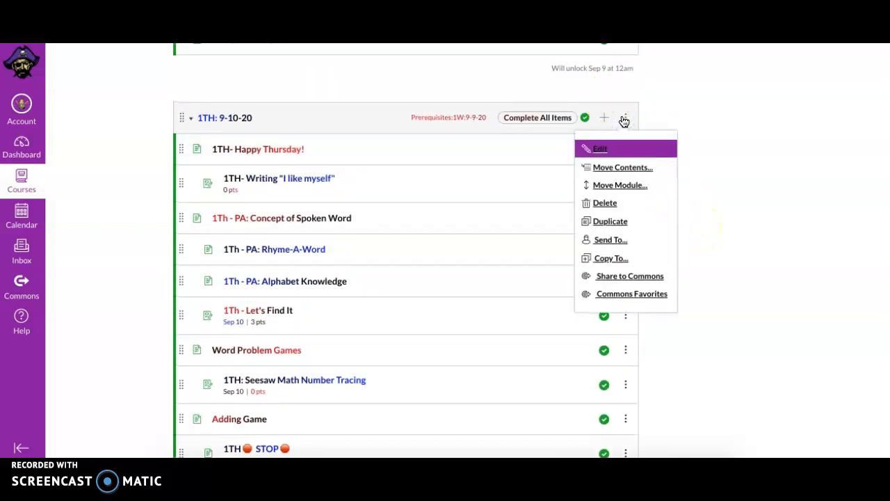
click(618, 260)
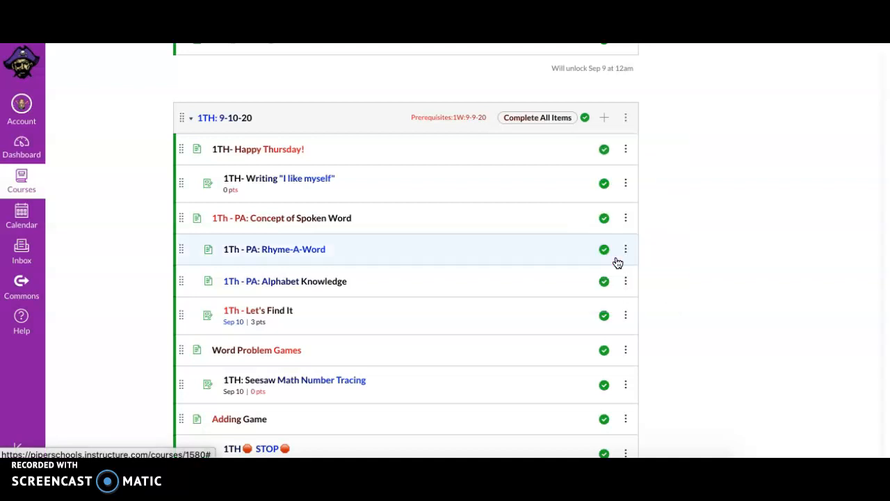
click(788, 113)
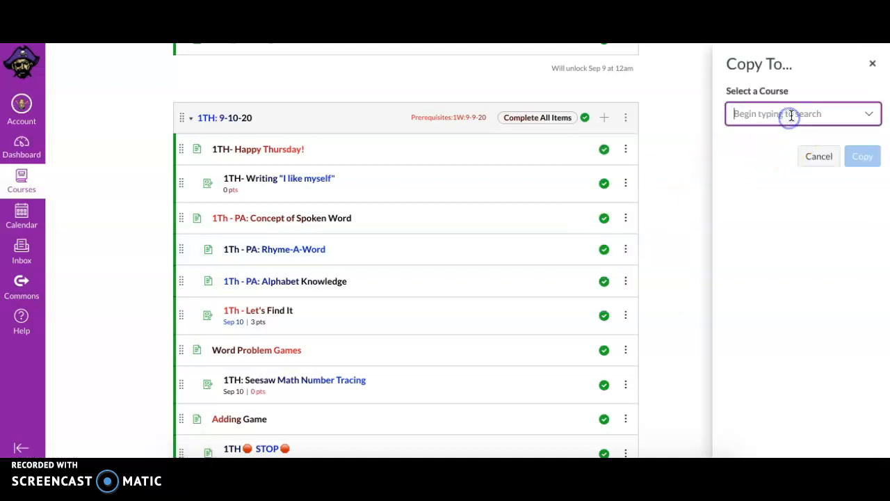
click(870, 113)
click(821, 194)
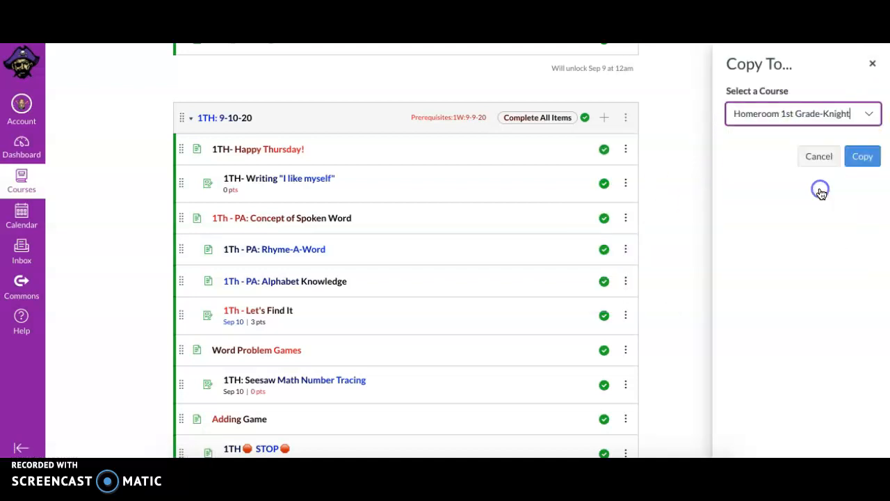
click(863, 157)
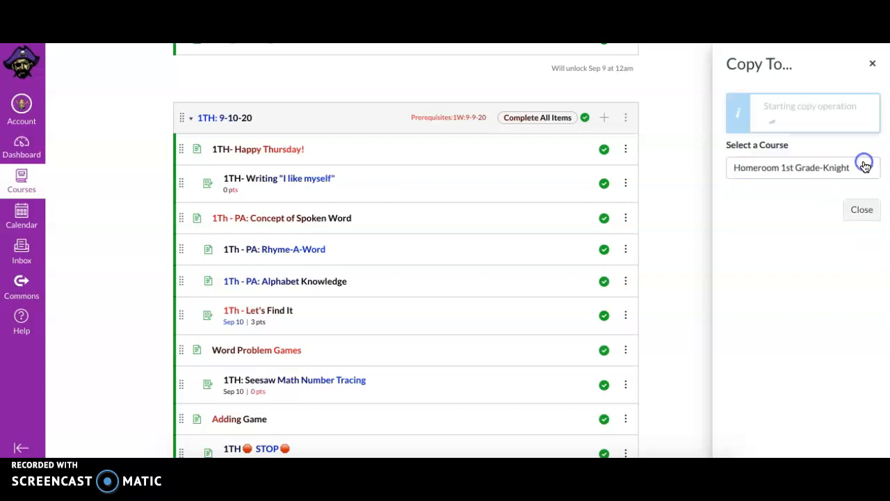
click(854, 209)
Copy the 1F: 9/11/20 module to the Homeroom 1st Grade-Knight course.
scroll(689, 291, down, 6)
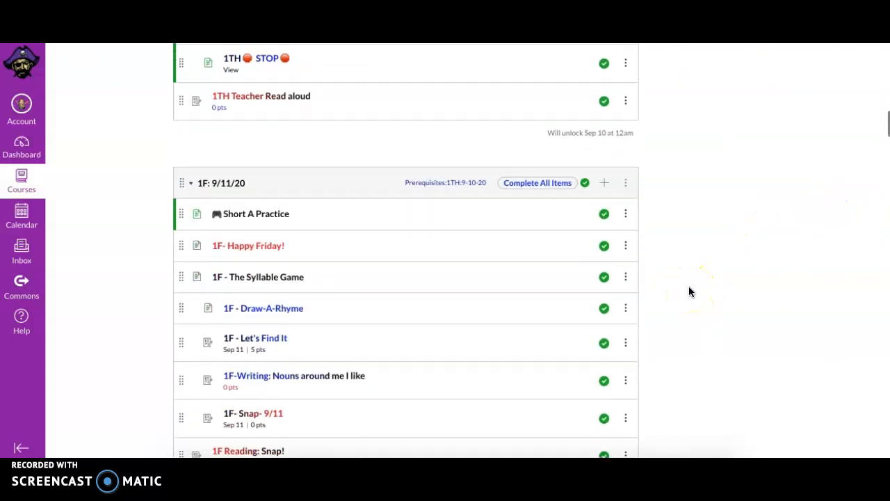
click(625, 178)
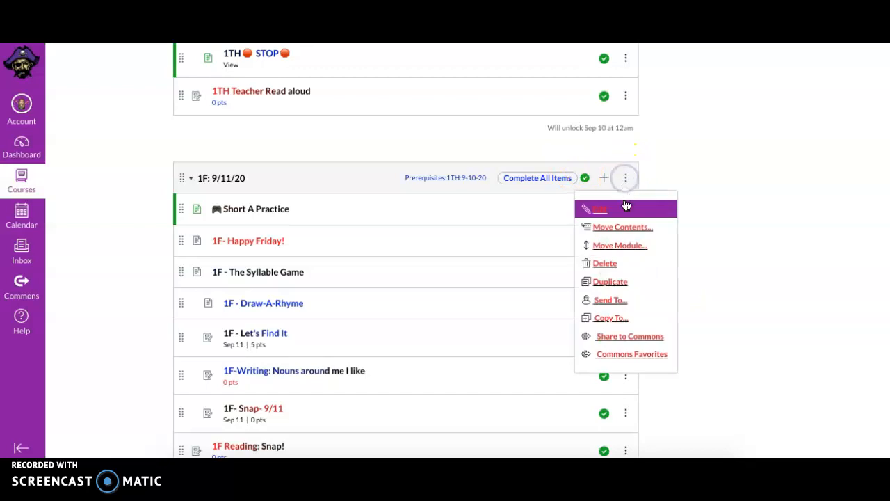
click(608, 319)
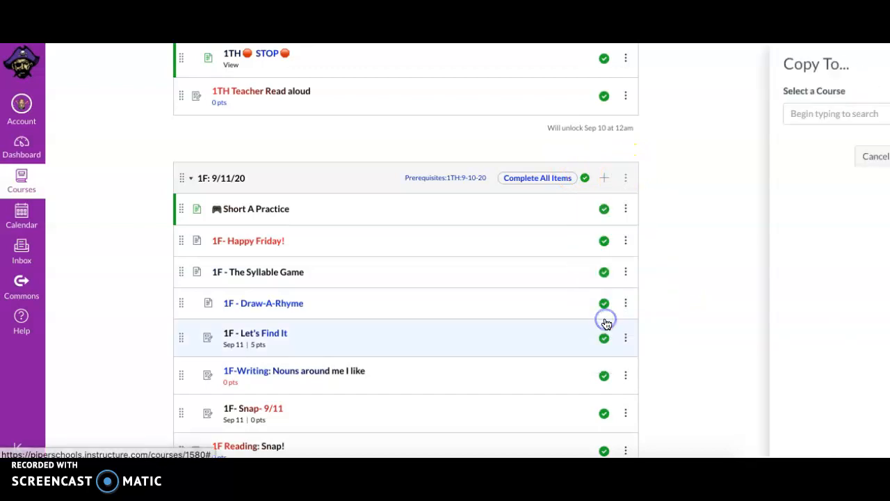
click(838, 113)
click(829, 195)
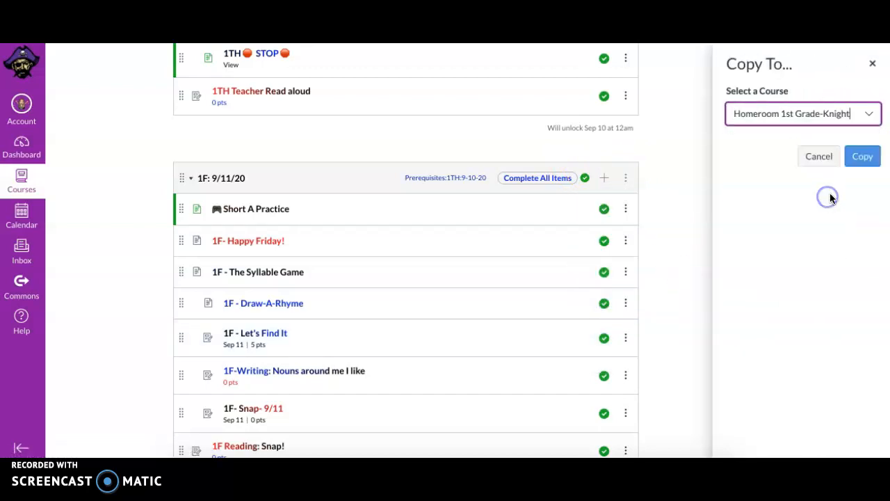
click(863, 156)
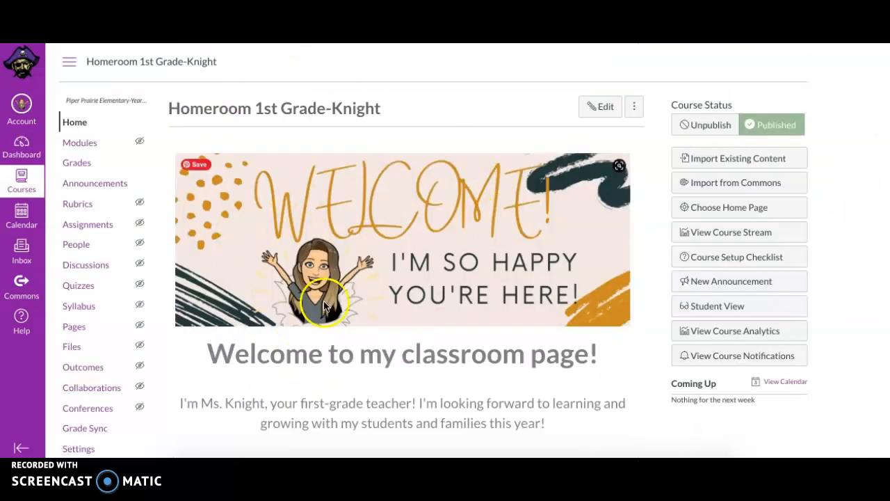
Open the Homeroom 1st Grade-Knight course's modules and scroll through the copied 1TH and 1F modules.
click(80, 144)
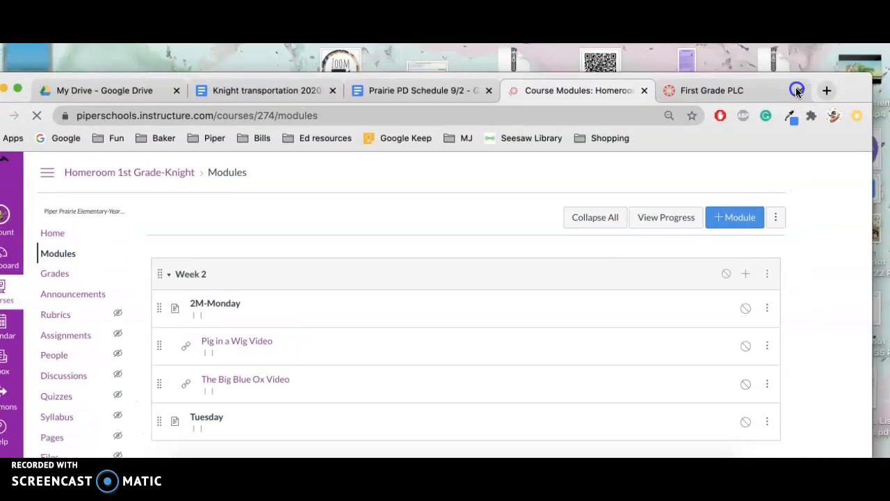
scroll(466, 299, down, 3)
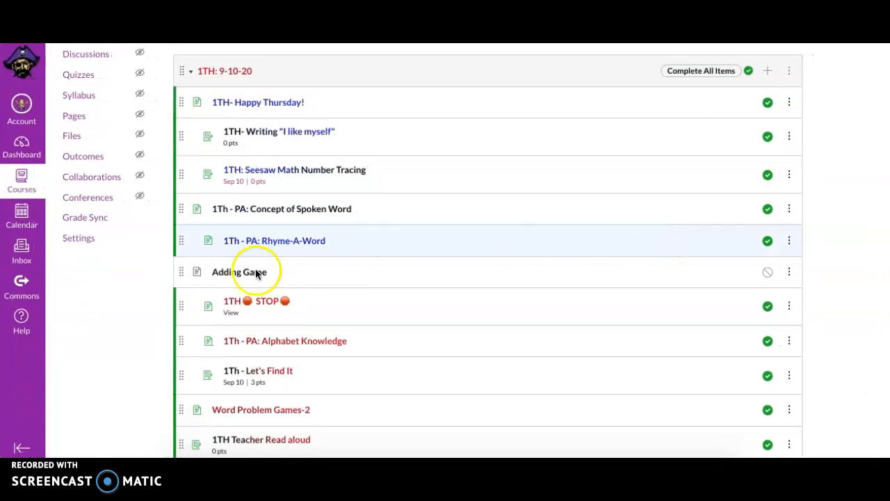
scroll(219, 395, down, 3)
scroll(221, 391, down, 3)
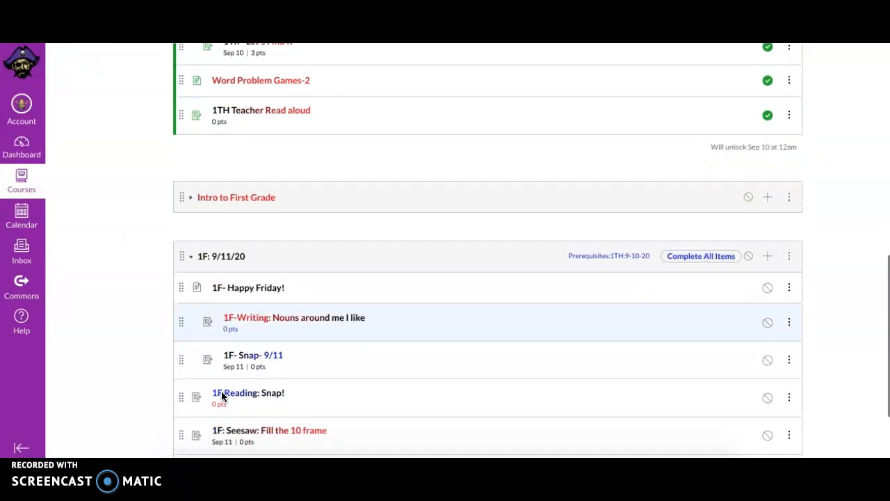
scroll(217, 298, up, 10)
scroll(218, 294, down, 2)
scroll(256, 319, down, 8)
scroll(256, 318, up, 5)
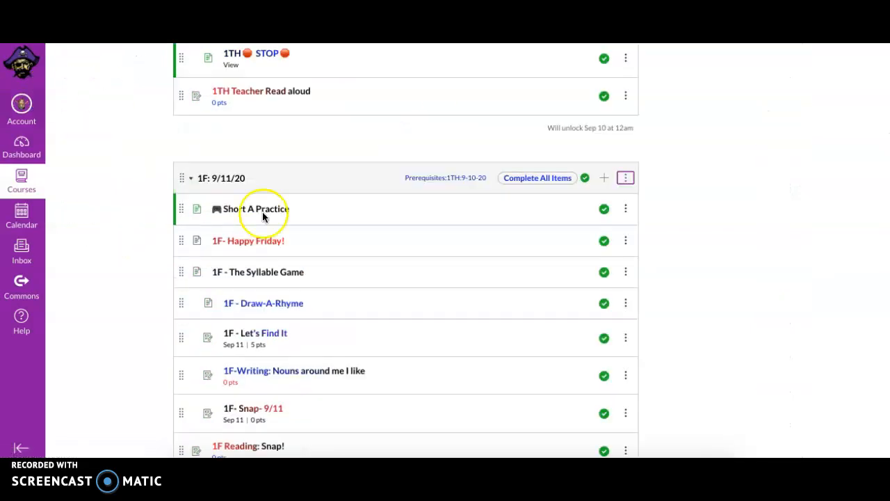
Copy the First course's 1F: 9/11/20 module again to Homeroom 1st Grade-Knight and close the copy panel.
click(625, 178)
click(610, 320)
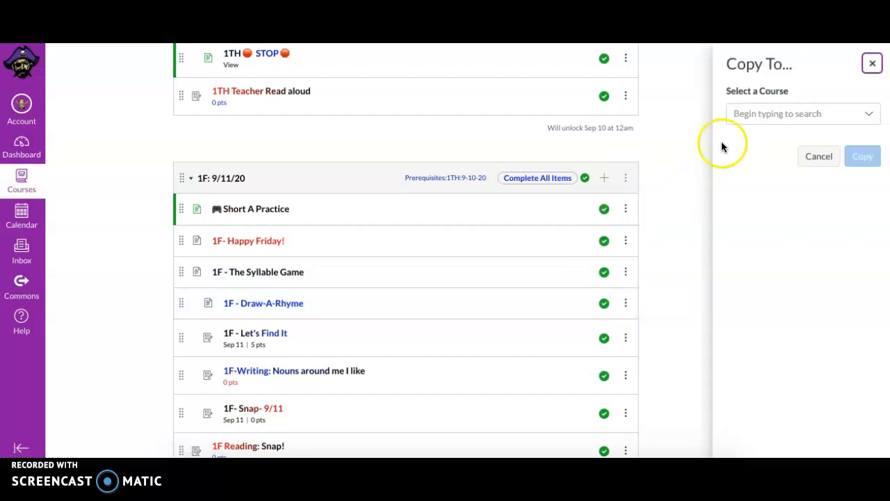
click(869, 116)
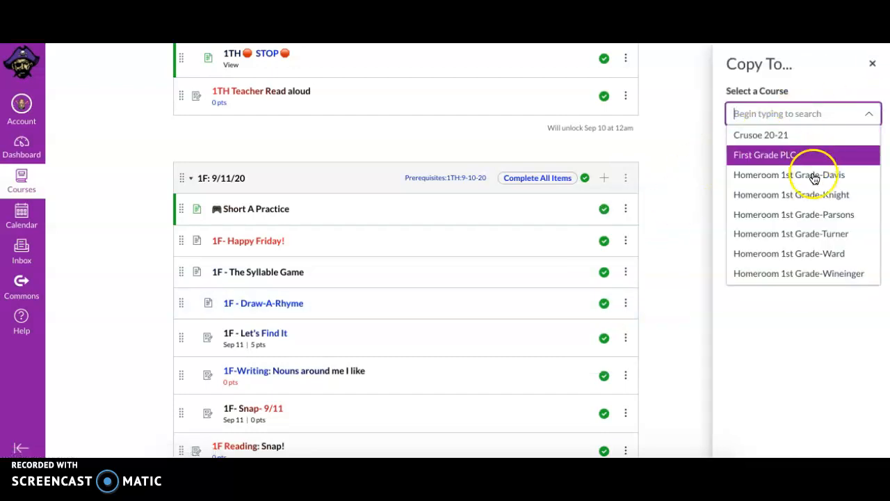
click(811, 194)
click(862, 156)
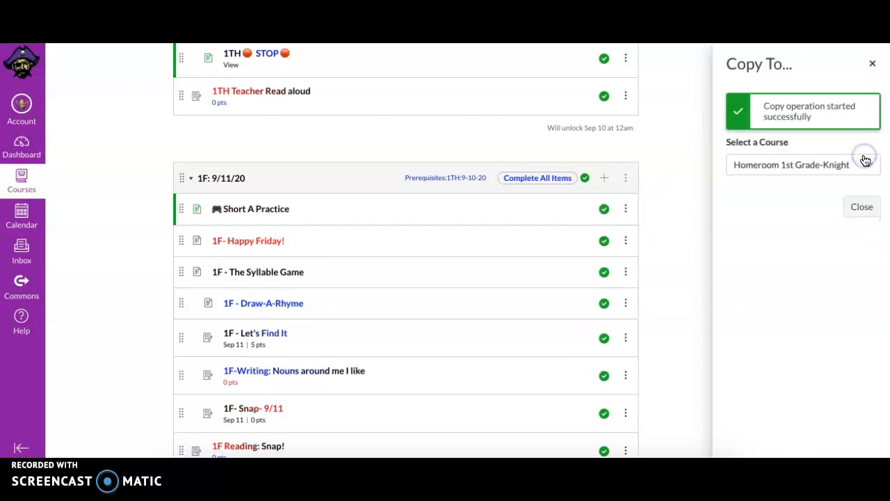
click(861, 206)
Reload the Knight modules page and publish the 1F: 9/11/20 module, letting students continue without re-locking modules.
scroll(31, 285, up, 7)
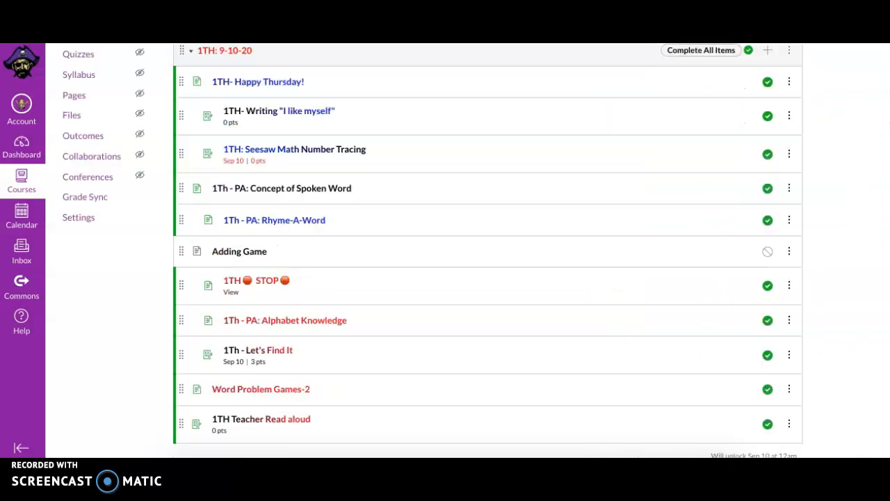
key(super+r)
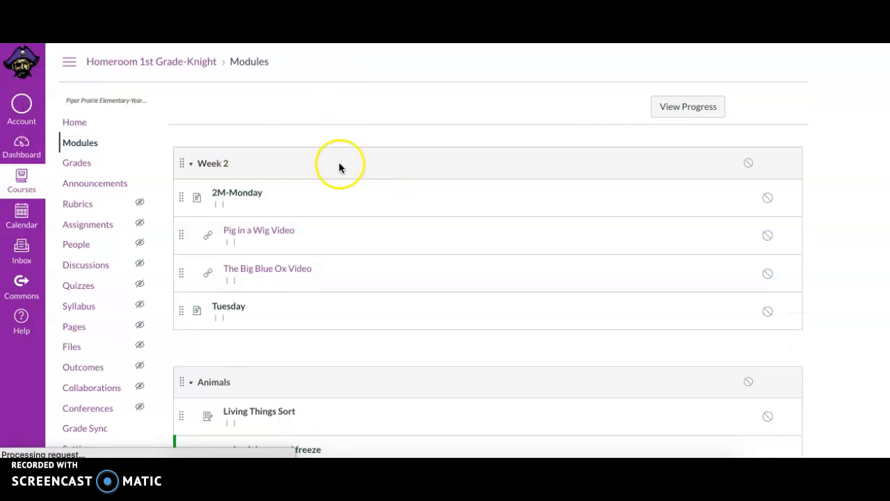
scroll(339, 168, down, 2)
scroll(338, 167, up, 2)
scroll(339, 168, down, 12)
scroll(339, 167, up, 5)
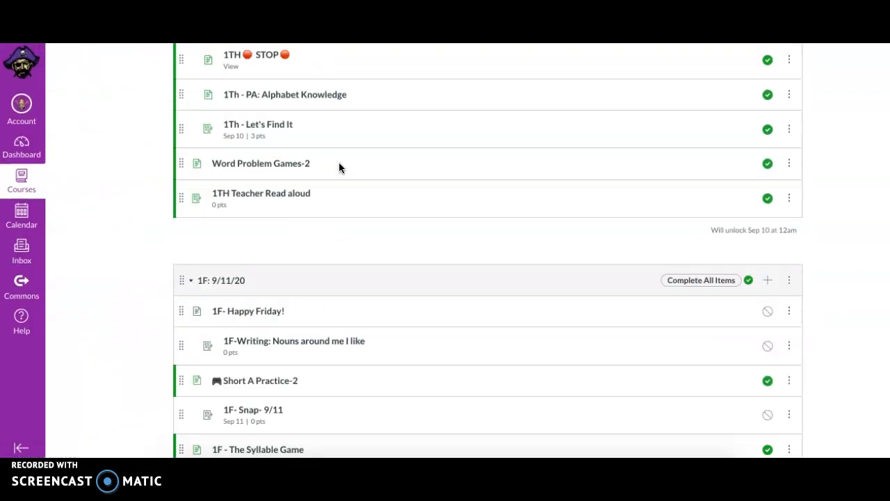
scroll(339, 167, up, 1)
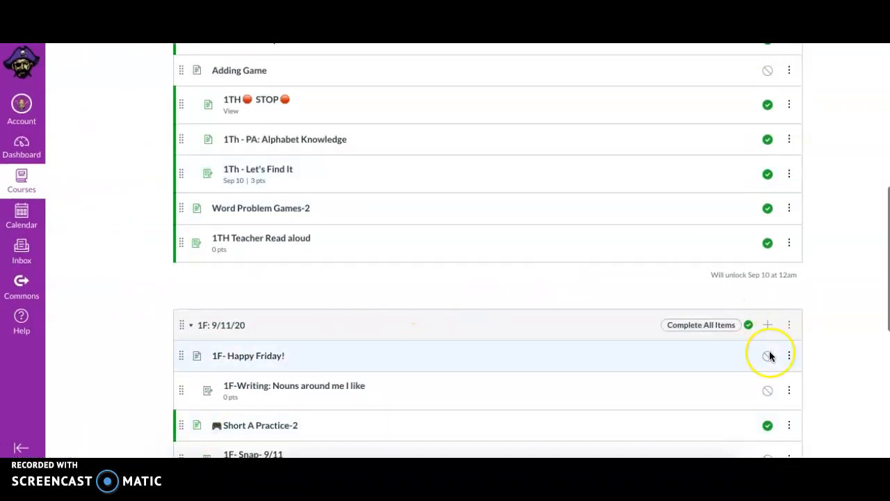
scroll(770, 356, up, 3)
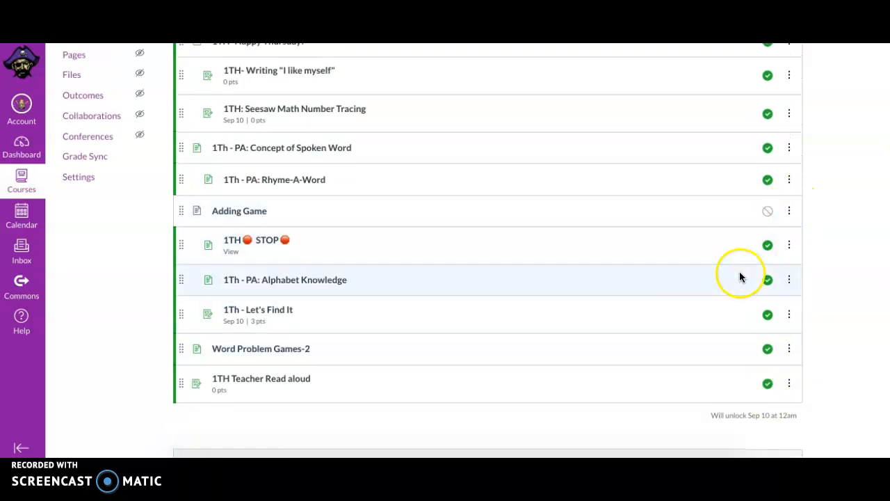
scroll(739, 277, down, 6)
click(747, 170)
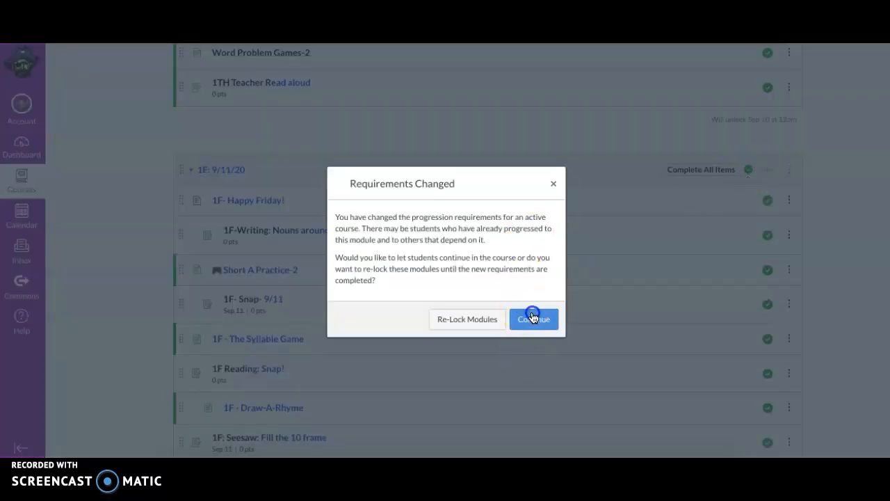
click(532, 318)
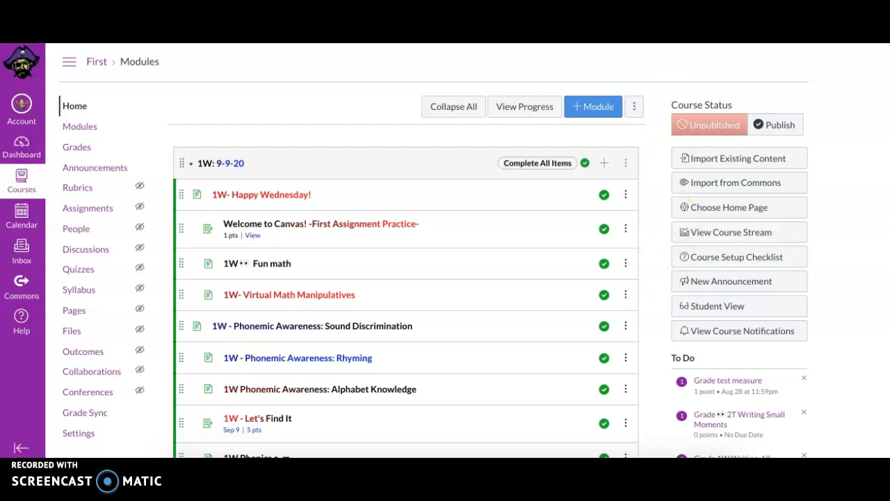
Open the First course's Pages, view all pages, and scroll through the page list.
click(76, 314)
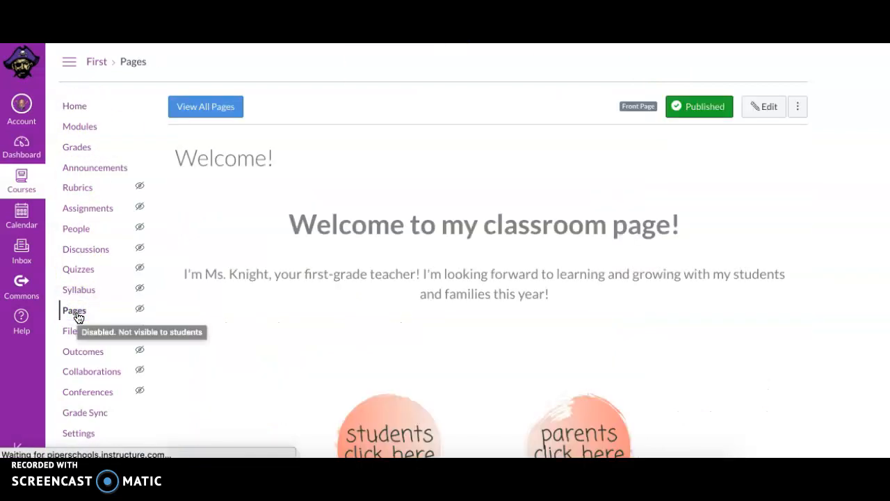
click(200, 108)
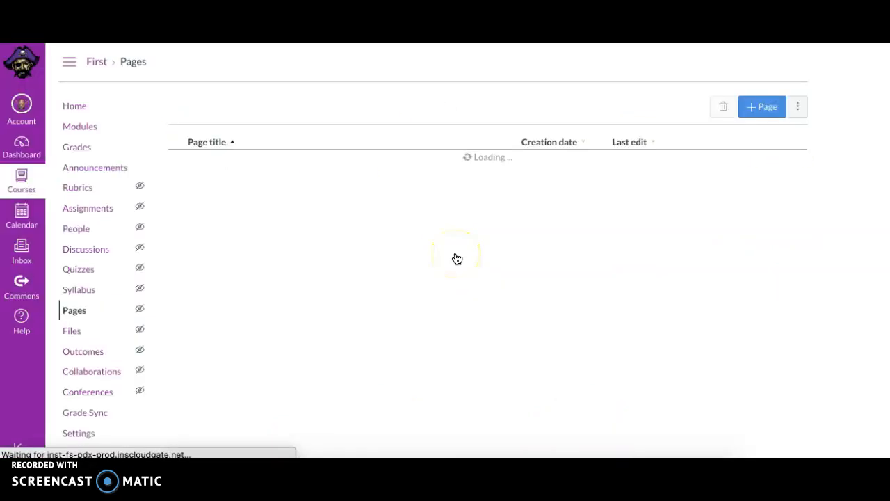
scroll(456, 260, down, 15)
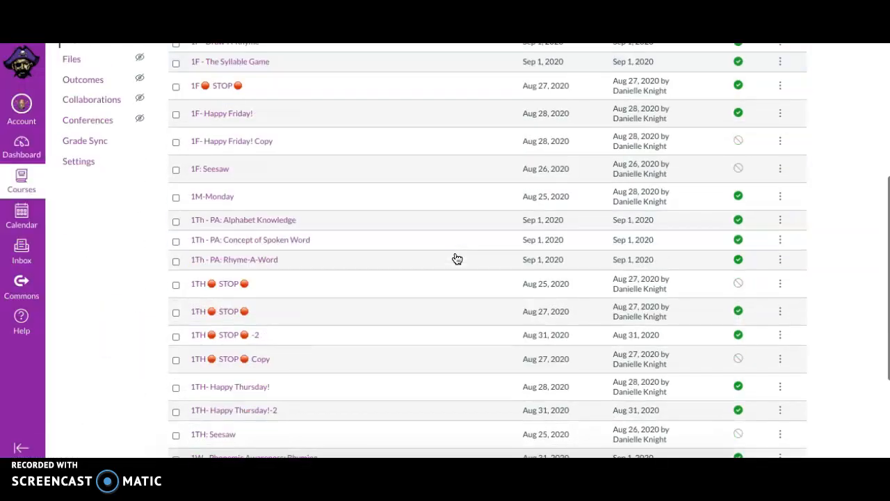
scroll(453, 263, down, 3)
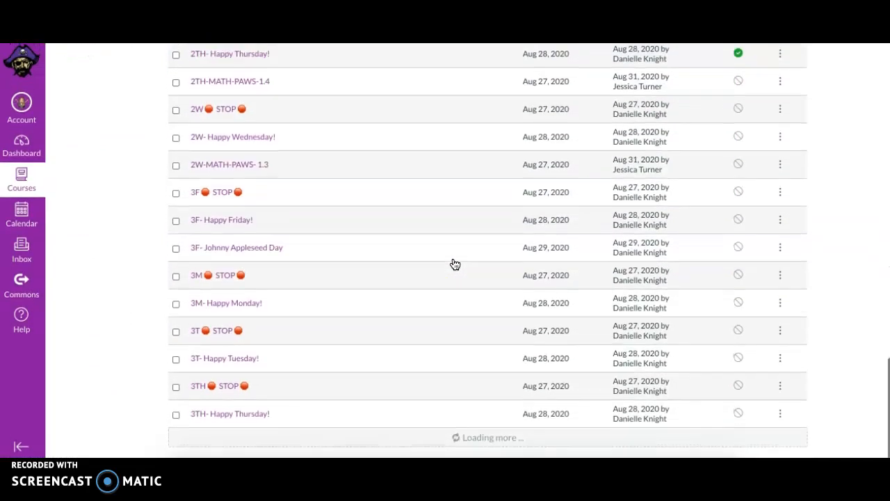
click(421, 163)
scroll(425, 163, down, 10)
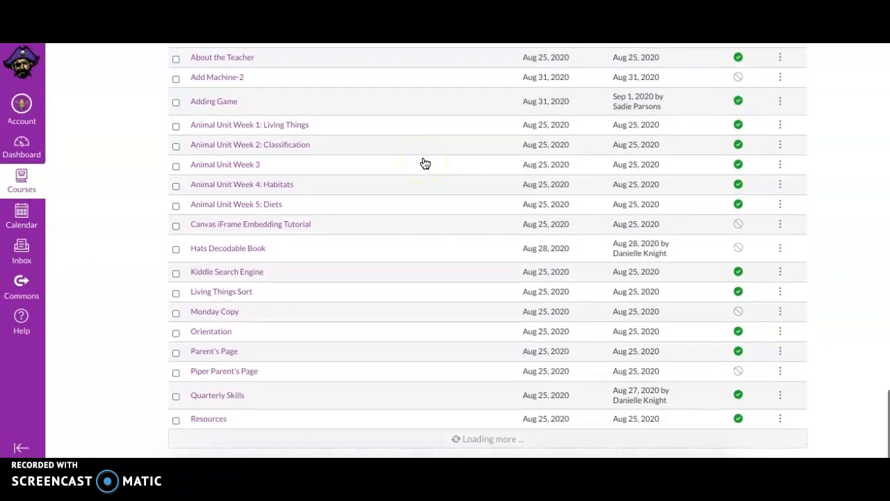
scroll(425, 163, up, 20)
scroll(425, 162, down, 20)
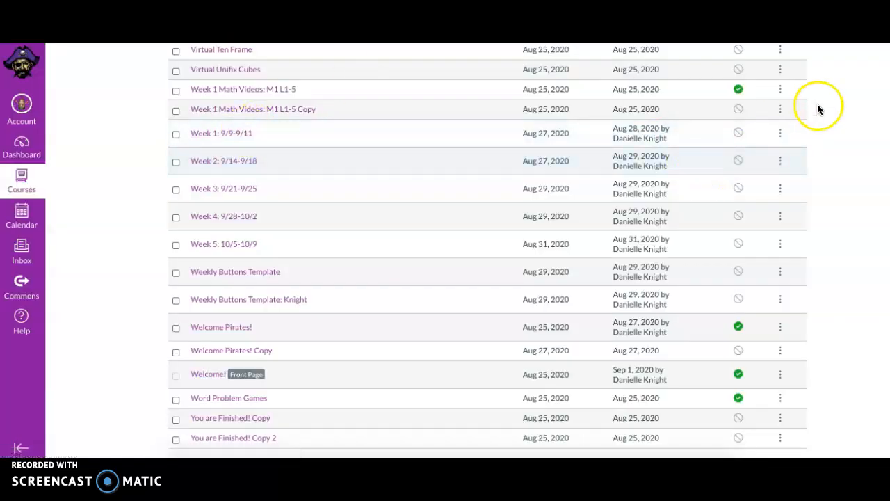
click(780, 134)
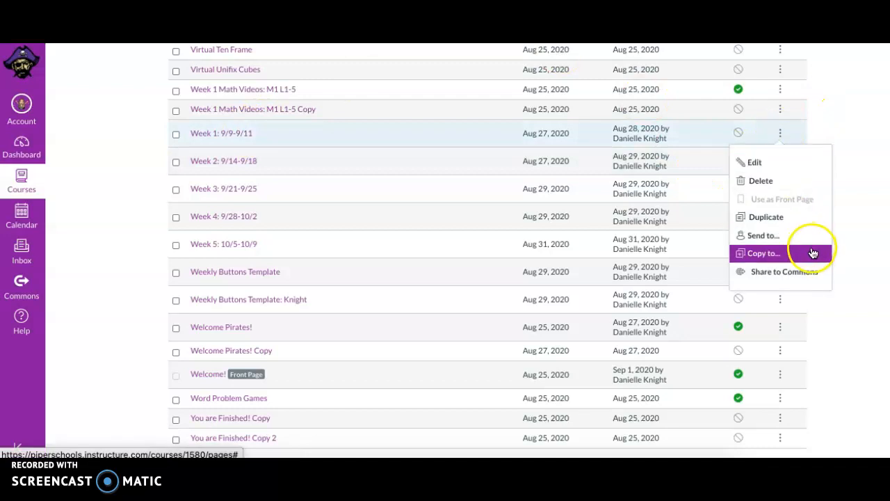
click(813, 256)
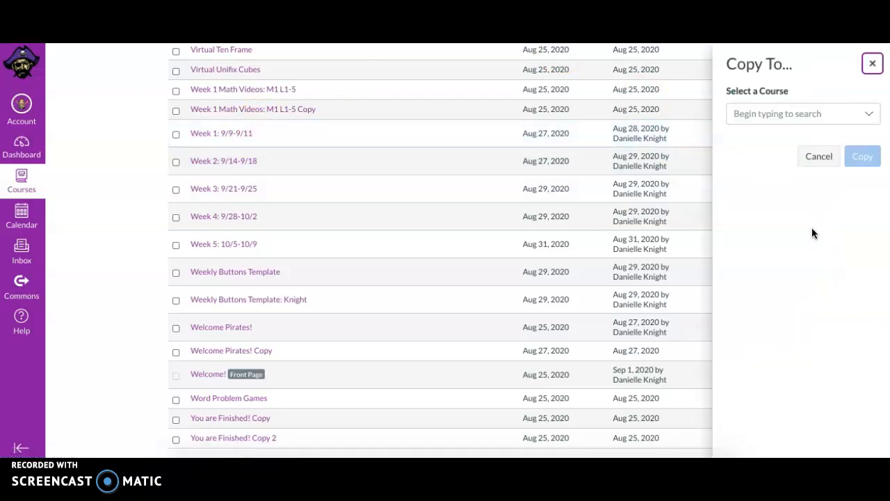
click(867, 114)
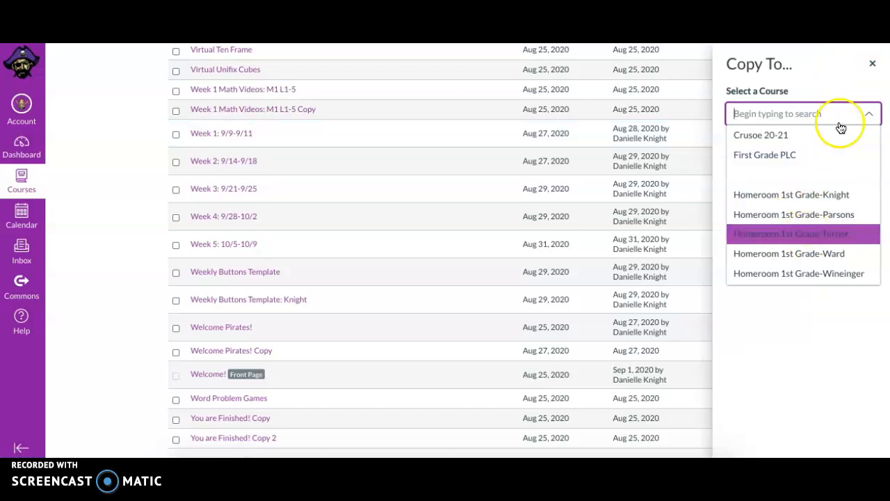
click(871, 66)
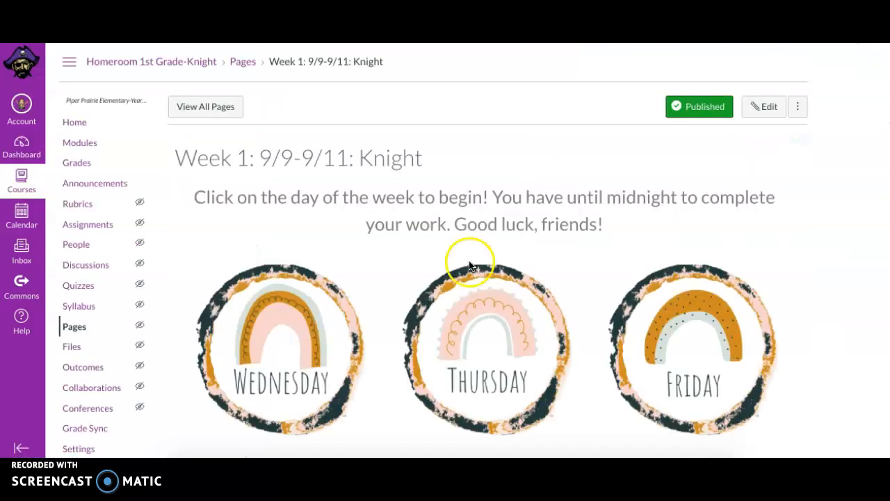
Test the Wednesday button on the Week 1: 9/9-9/11: Knight page and browse the 1W module it opens.
scroll(516, 313, down, 1)
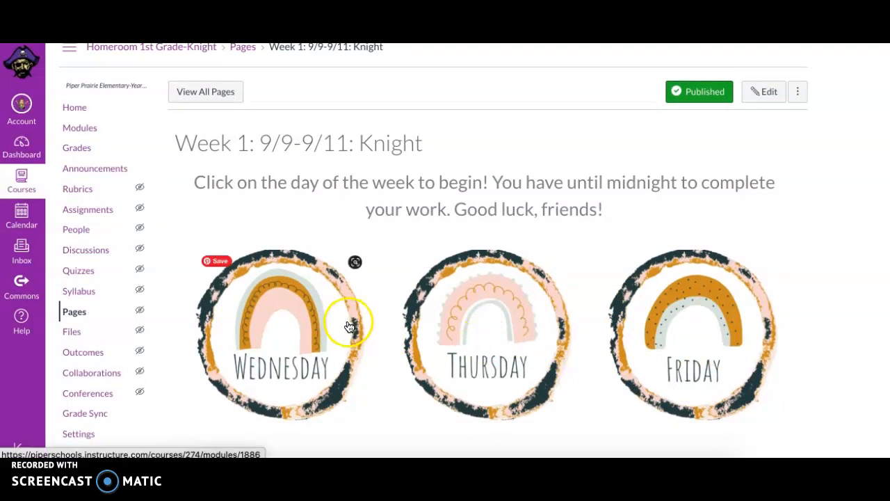
click(314, 301)
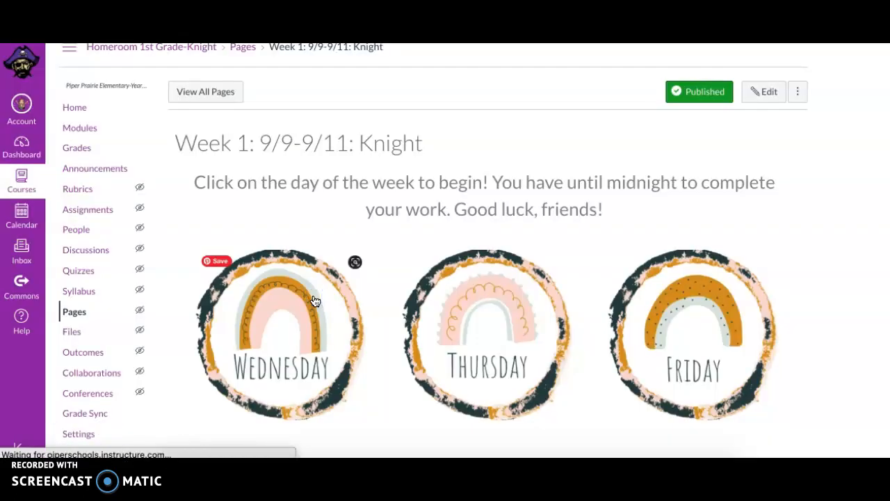
scroll(205, 135, down, 3)
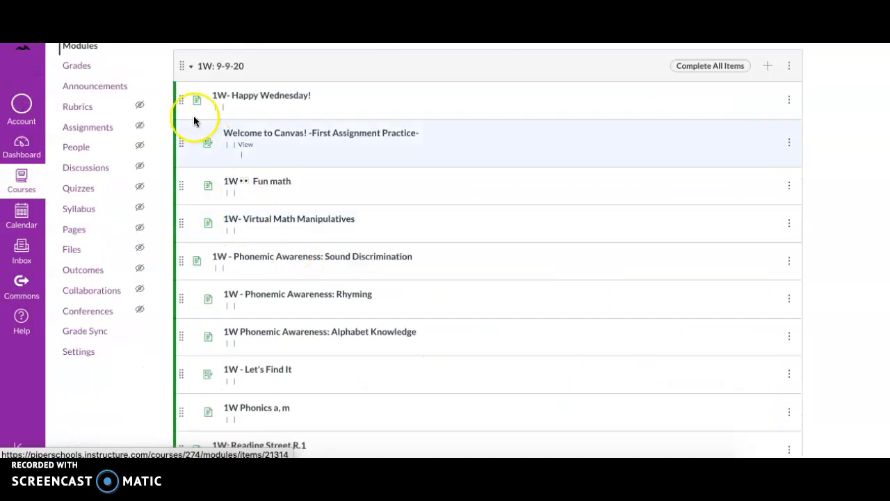
scroll(247, 276, down, 5)
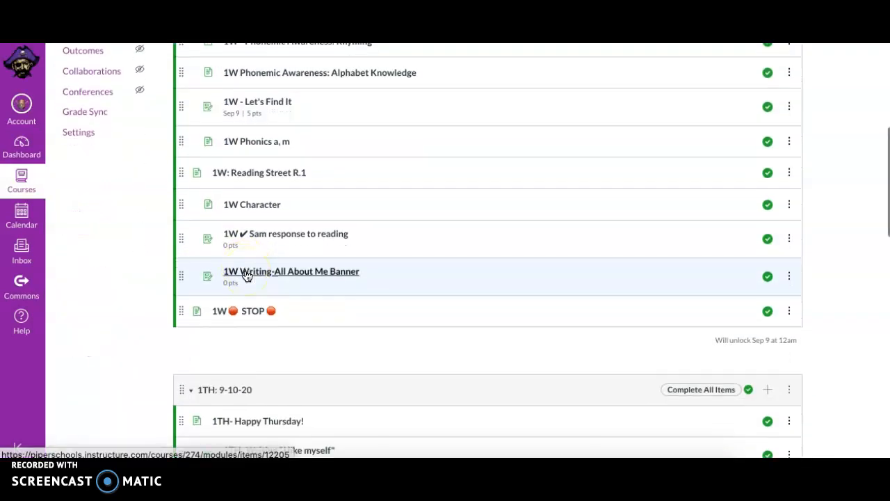
click(244, 358)
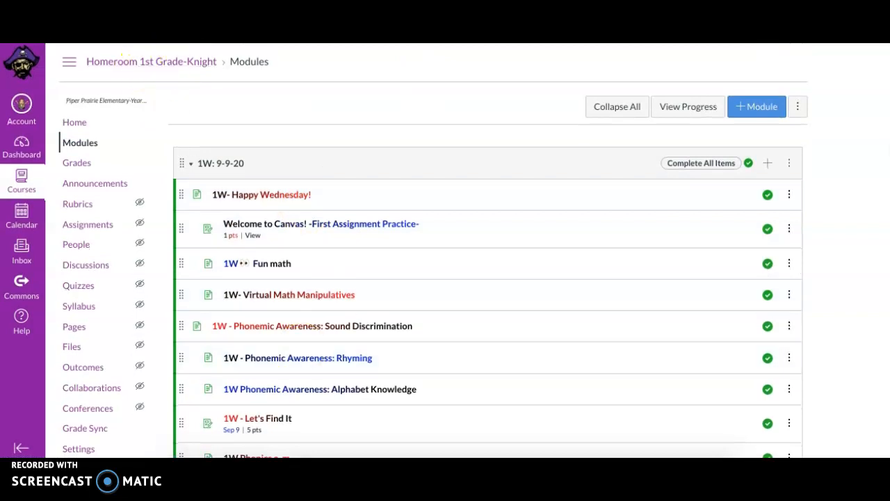
scroll(301, 350, down, 5)
key(alt+Left)
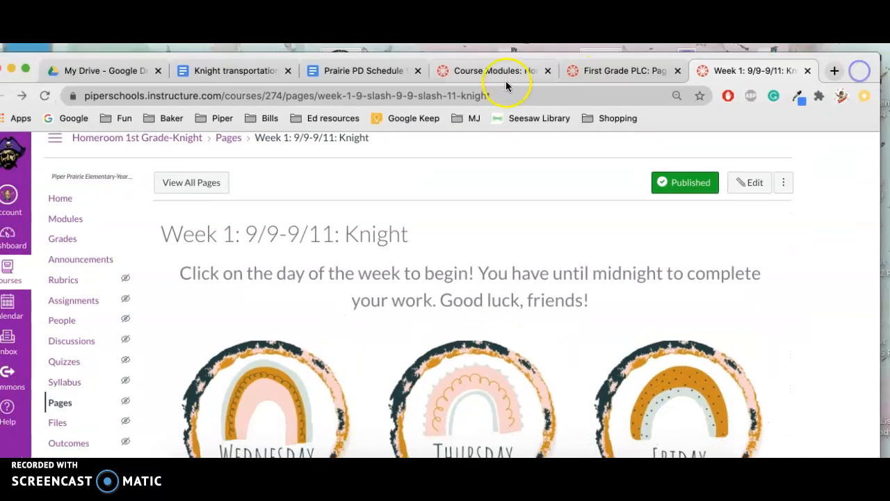
Edit the Week 1: 9/9-9/11: Knight page, select the Thursday image, and open the website link dialog.
click(495, 69)
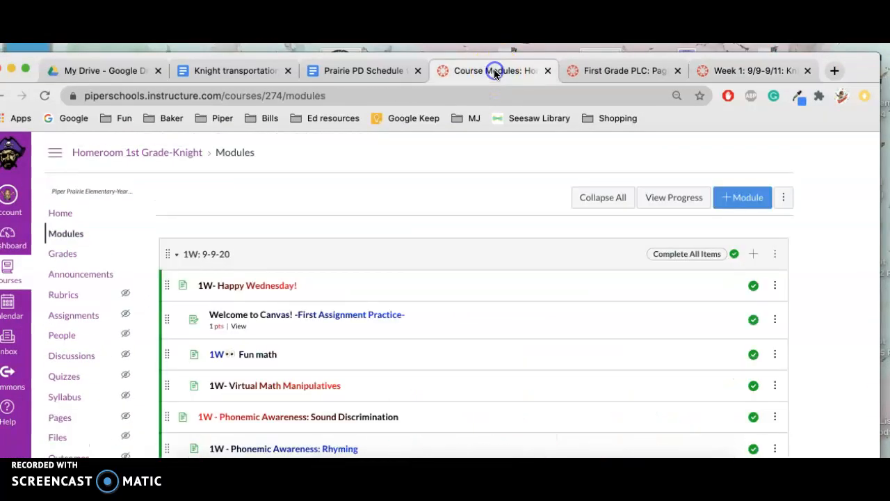
scroll(268, 337, down, 5)
click(751, 70)
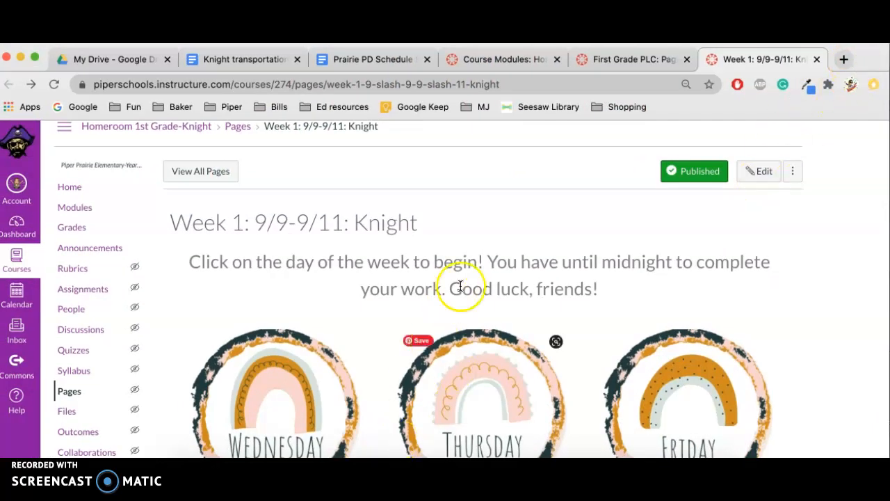
click(749, 171)
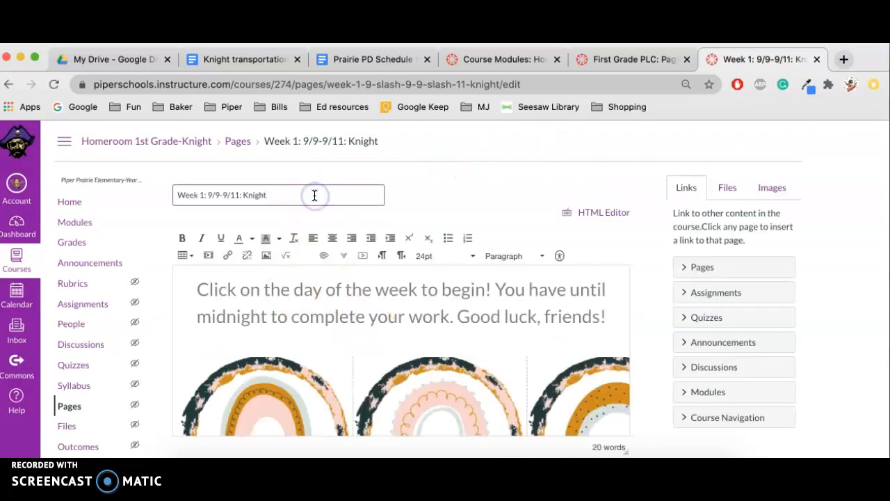
scroll(278, 429, down, 2)
scroll(289, 334, right, 2)
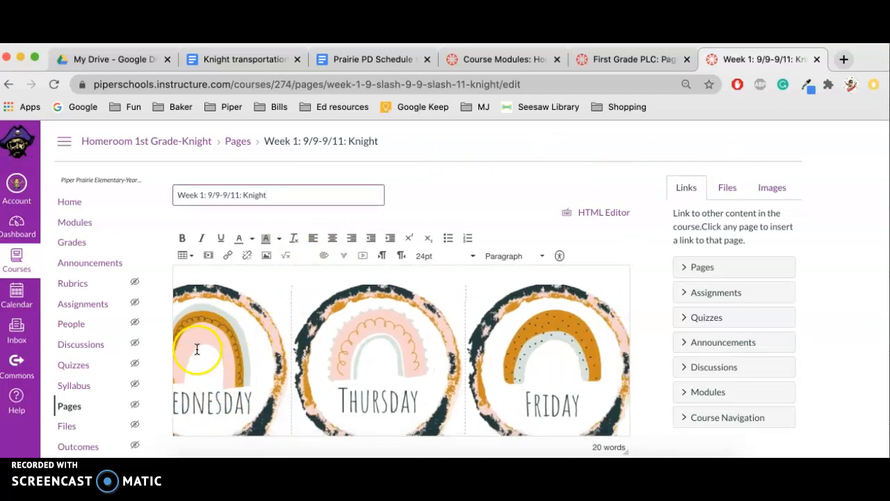
scroll(236, 354, down, 2)
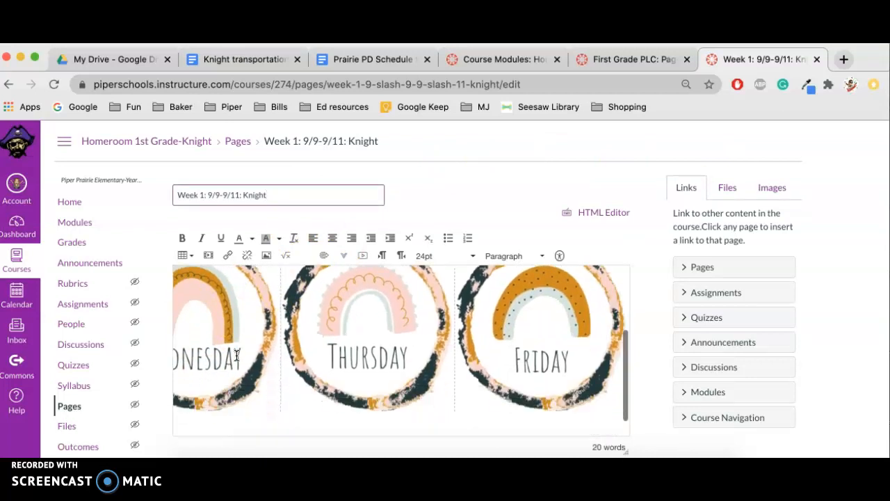
click(378, 344)
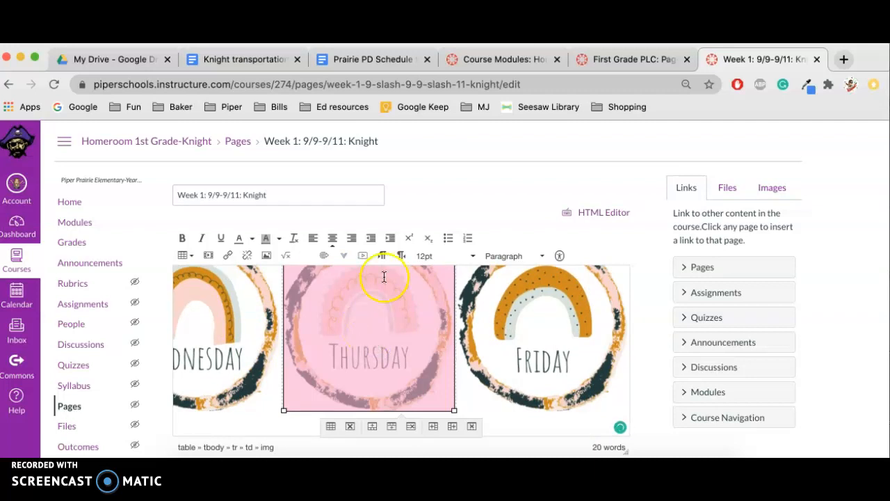
click(229, 257)
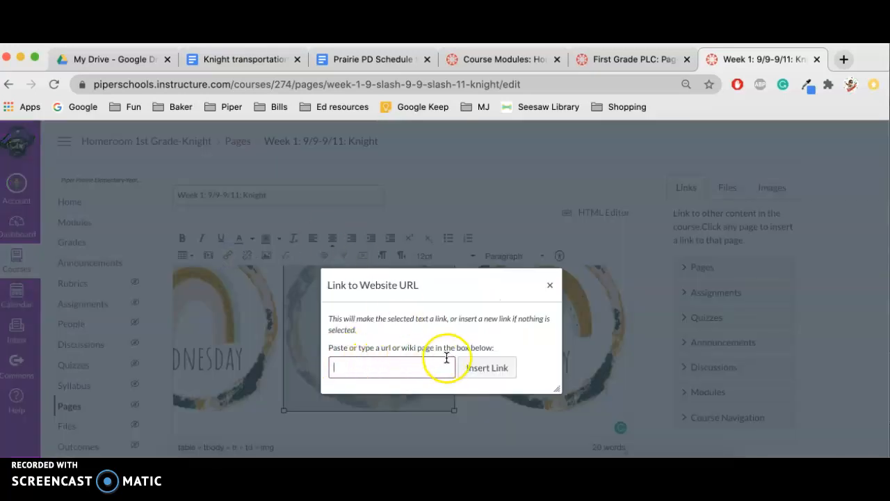
Copy the 1TH- Happy Thursday module item's link address and insert it as the Thursday image's link.
click(503, 61)
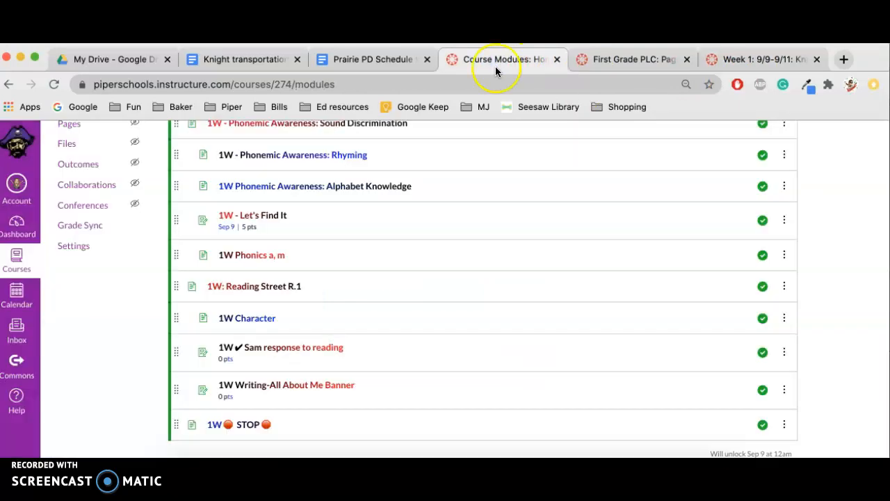
scroll(216, 313, down, 5)
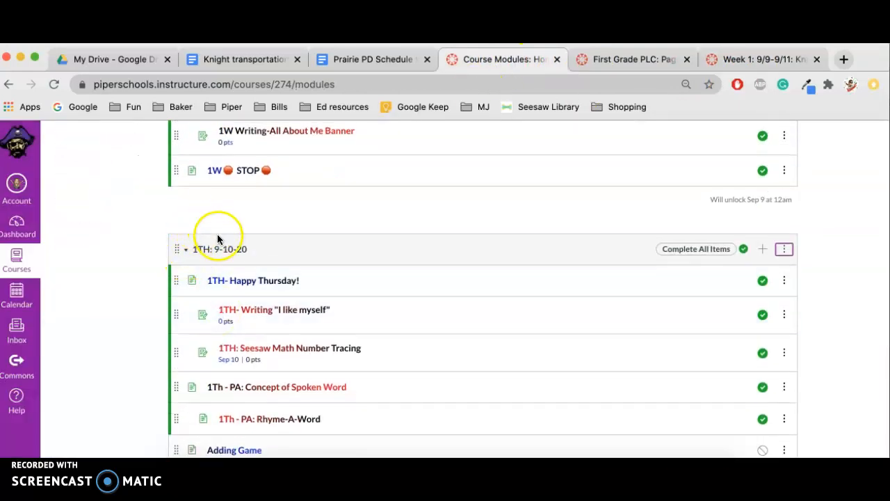
right_click(238, 284)
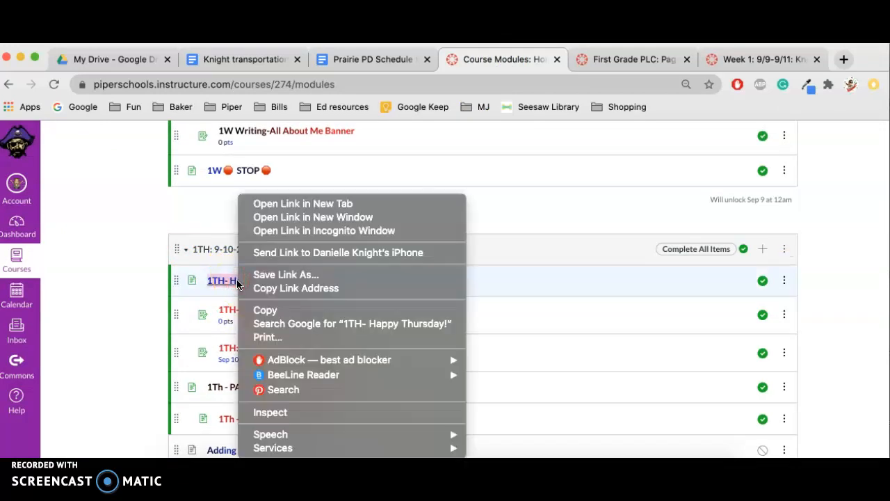
click(259, 293)
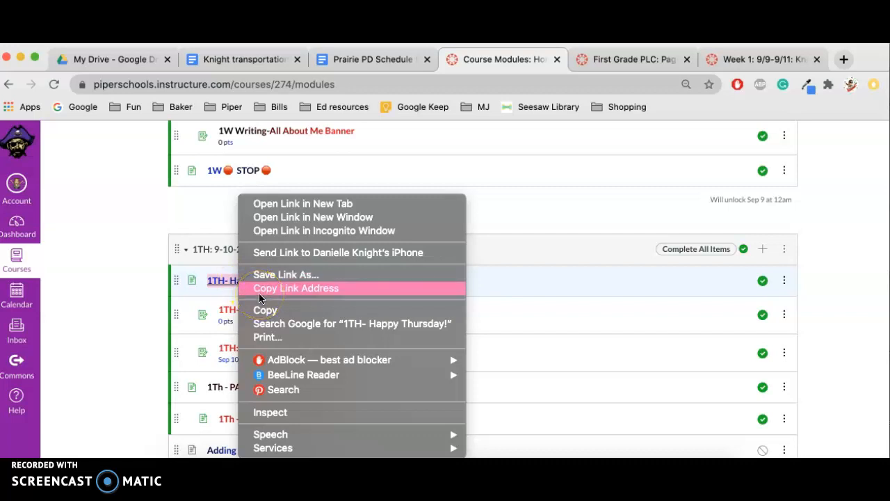
click(259, 293)
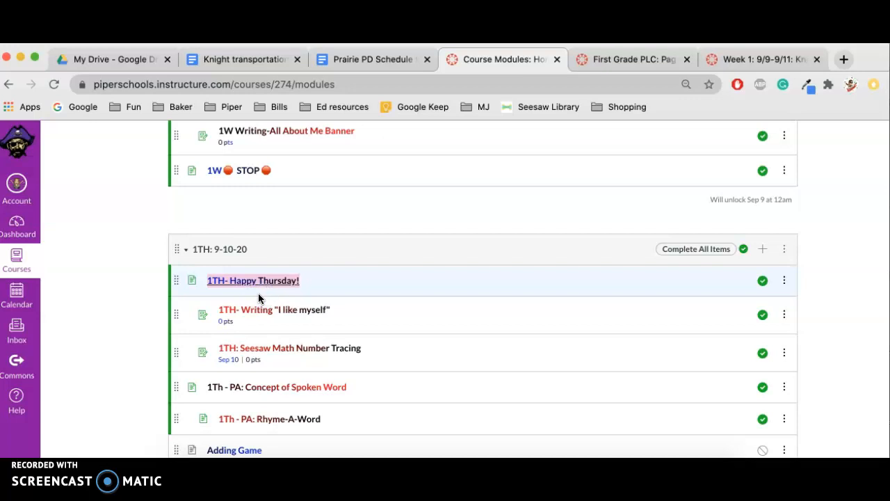
click(741, 55)
click(387, 364)
right_click(387, 364)
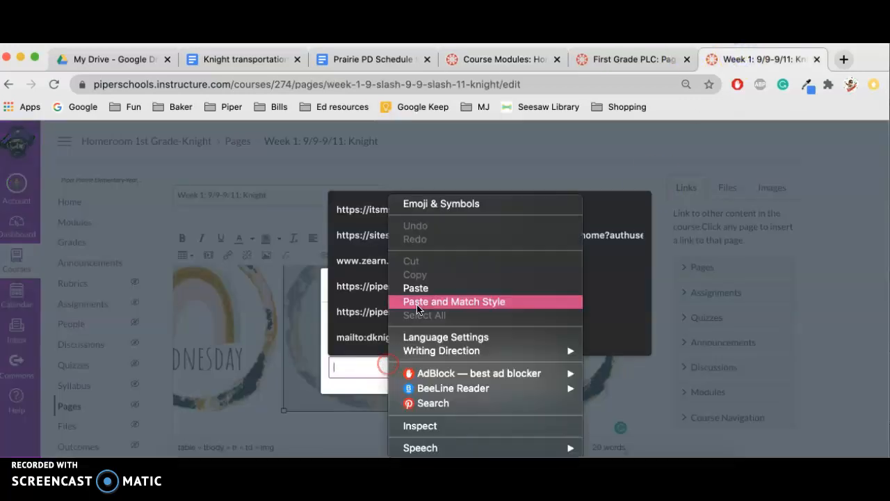
click(431, 287)
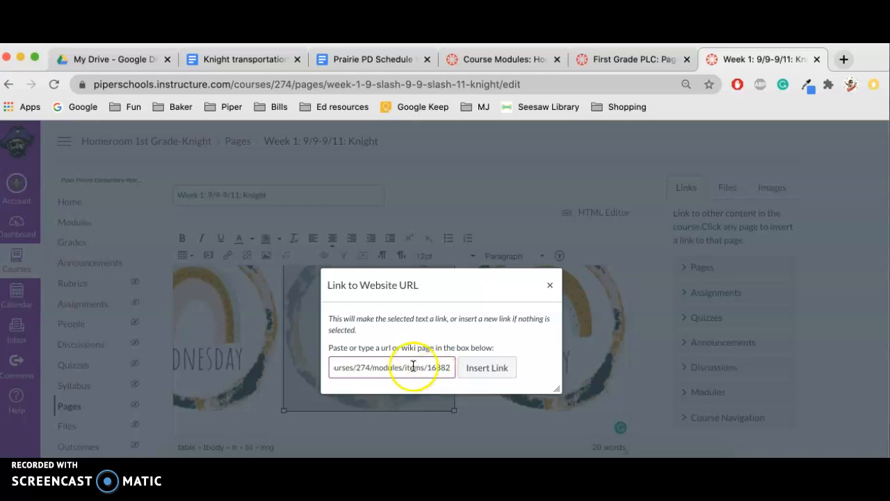
click(484, 369)
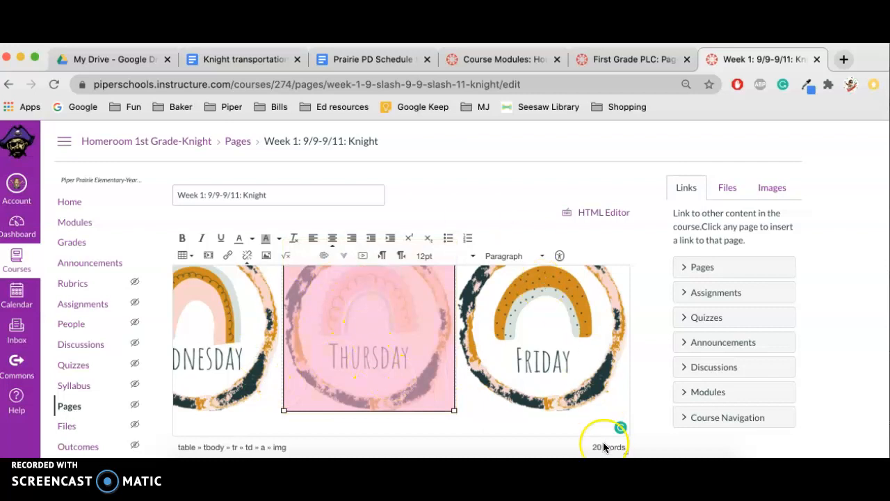
Select the Friday image, open the website link dialog, and return to the Knight modules list.
click(559, 315)
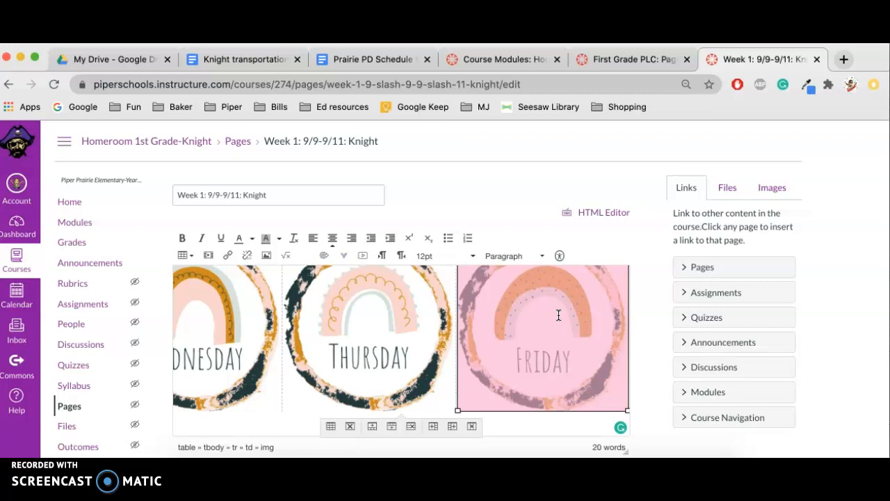
click(229, 258)
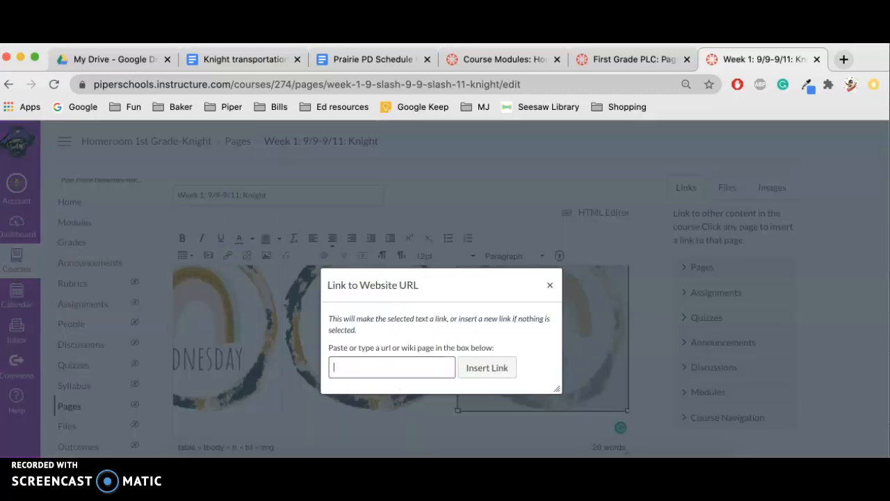
click(487, 58)
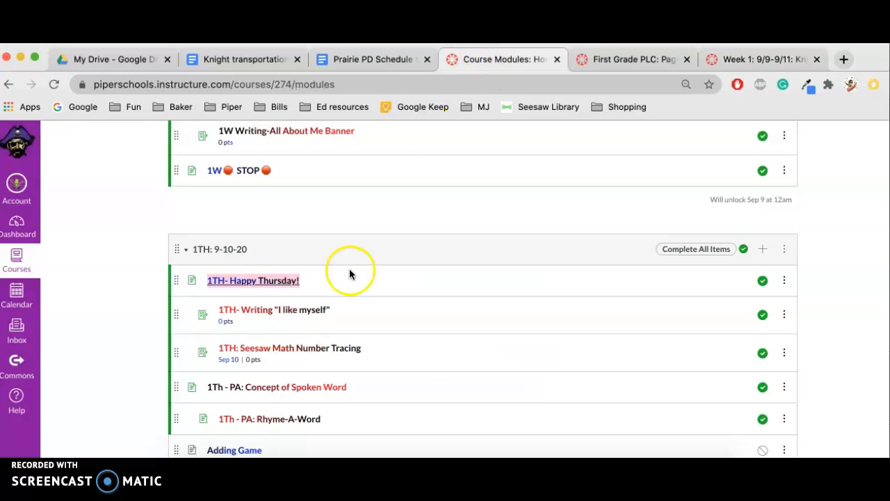
scroll(350, 273, down, 10)
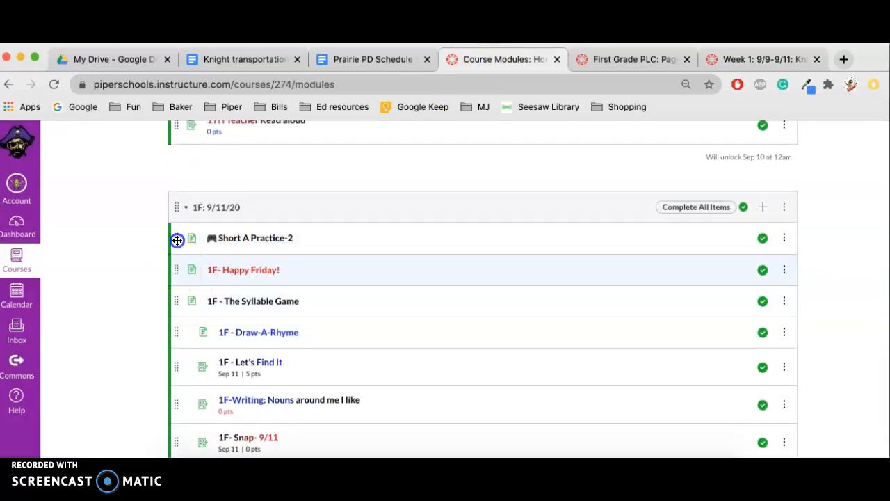
Move 1F- Happy Friday to the top of the 1F: 9/11/20 module and copy its link address.
drag(182, 228, 179, 230)
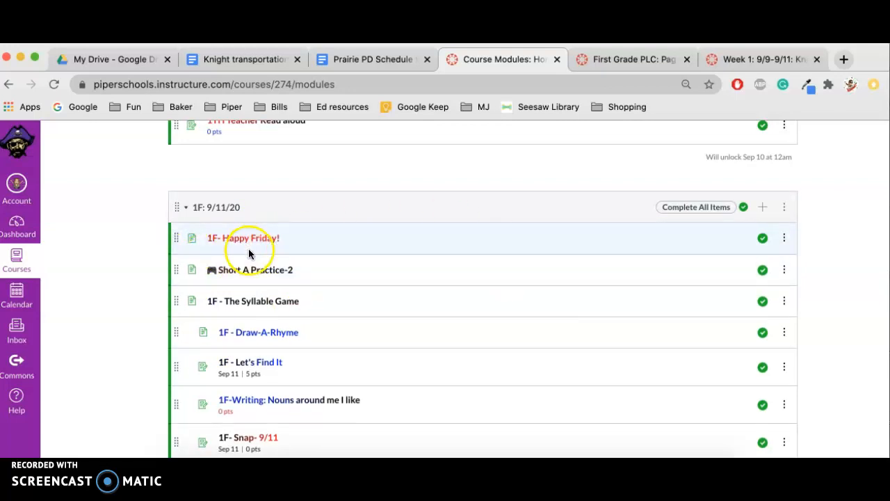
right_click(256, 243)
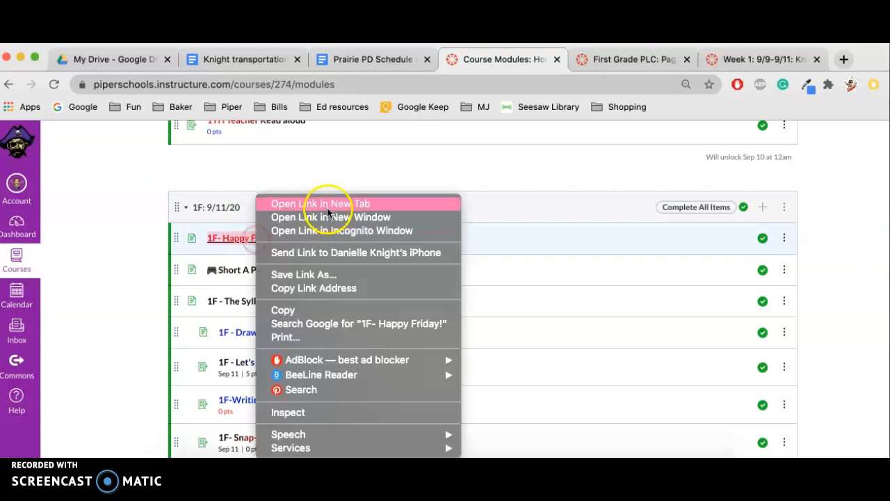
click(331, 292)
scroll(195, 278, up, 10)
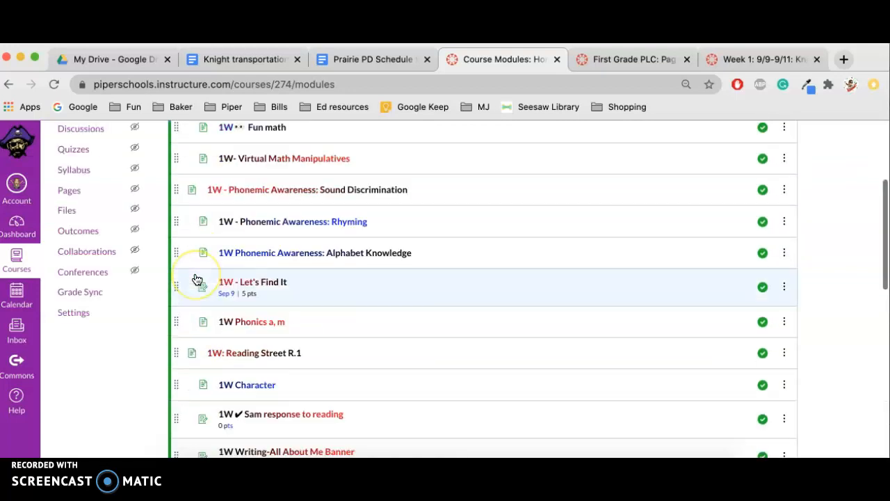
scroll(197, 279, down, 15)
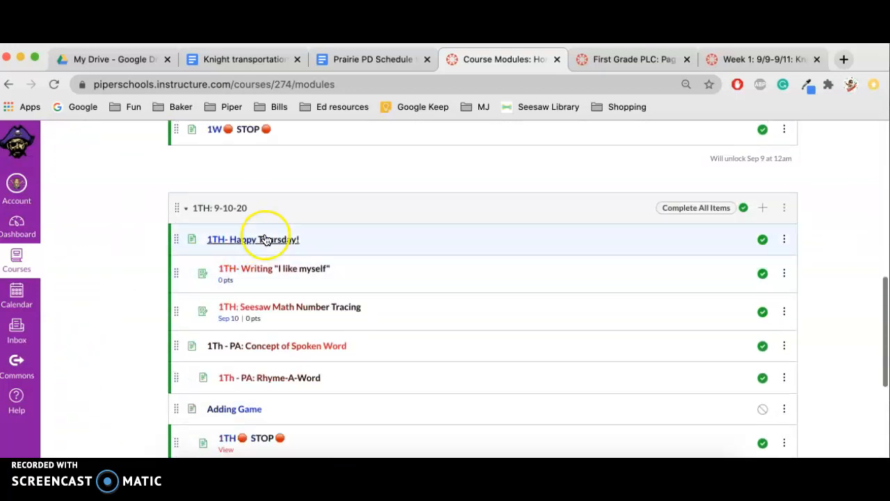
scroll(217, 363, down, 10)
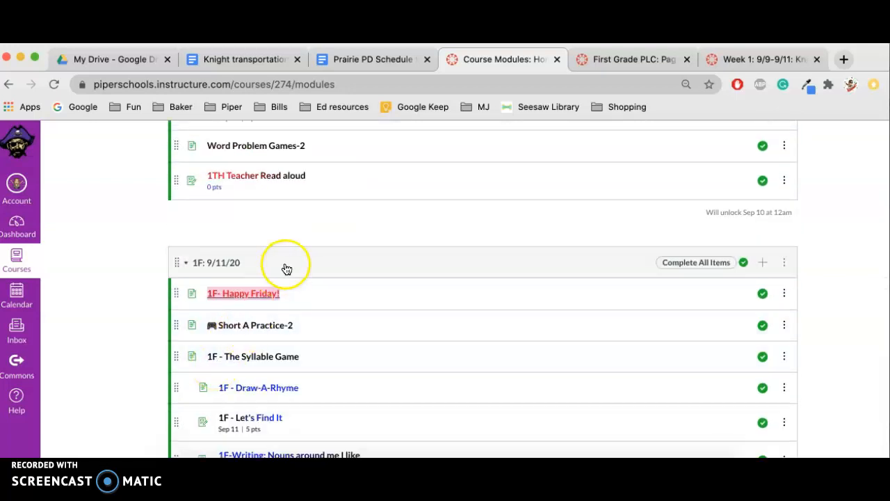
Paste the copied 1F- Happy Friday link as the Friday image's link and save the Week 1 page.
click(755, 59)
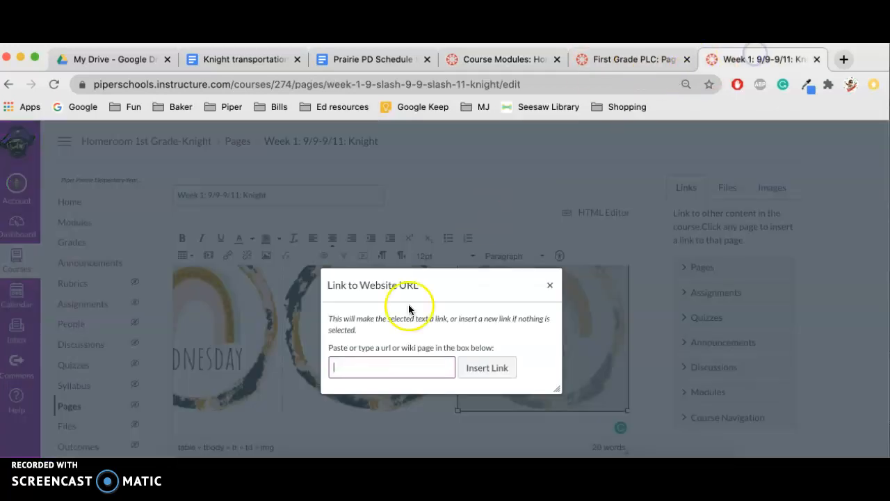
click(357, 367)
right_click(358, 367)
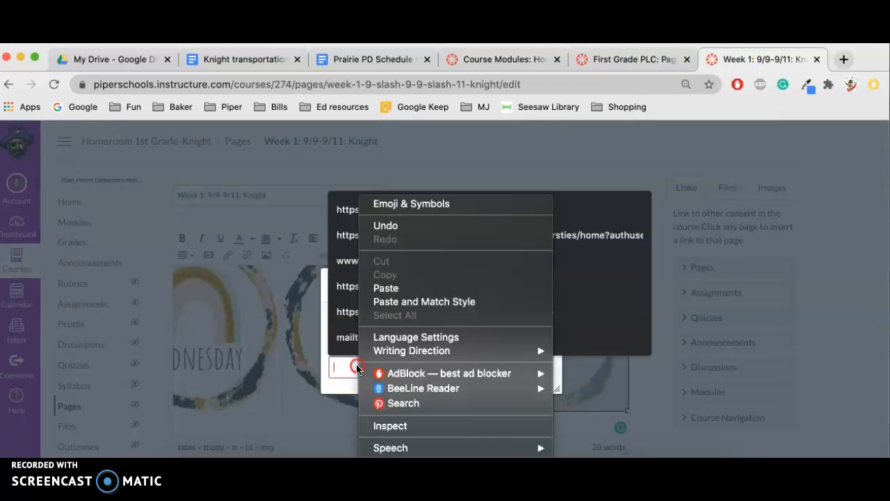
click(399, 291)
click(500, 370)
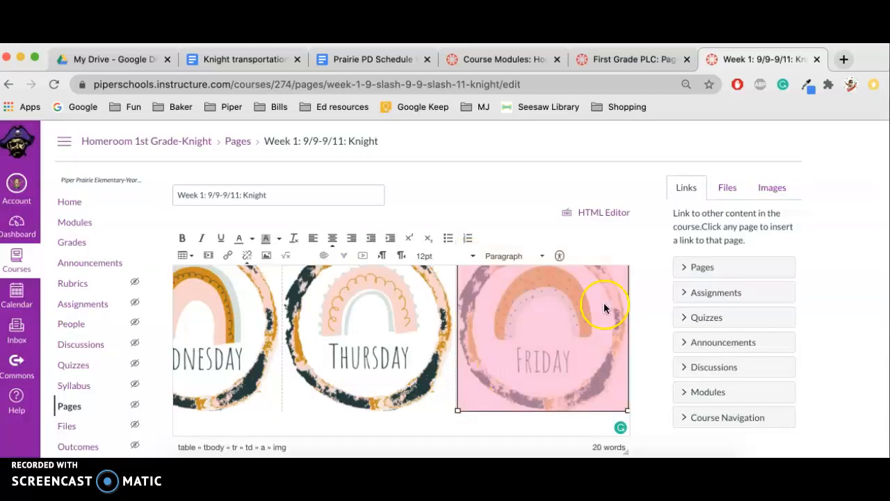
scroll(648, 297, down, 2)
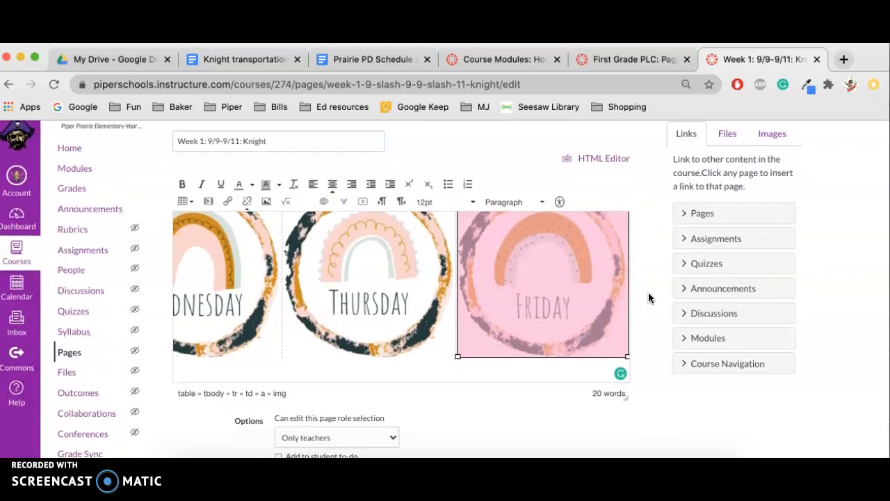
scroll(648, 297, up, 1)
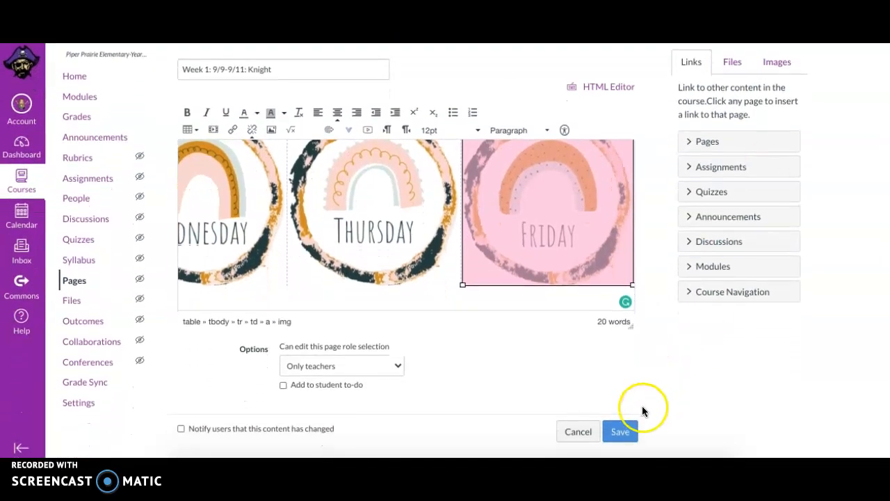
click(619, 434)
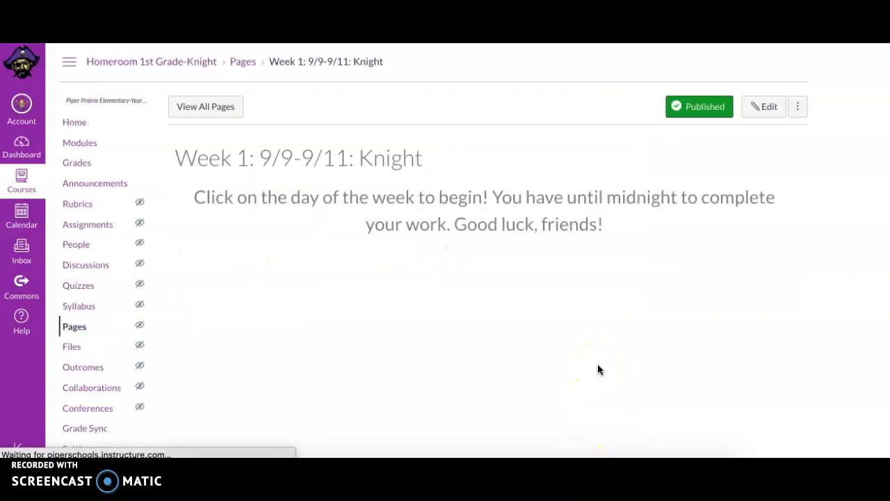
Test the Thursday and Friday buttons on the saved Week 1 page by opening their linked pages.
click(491, 353)
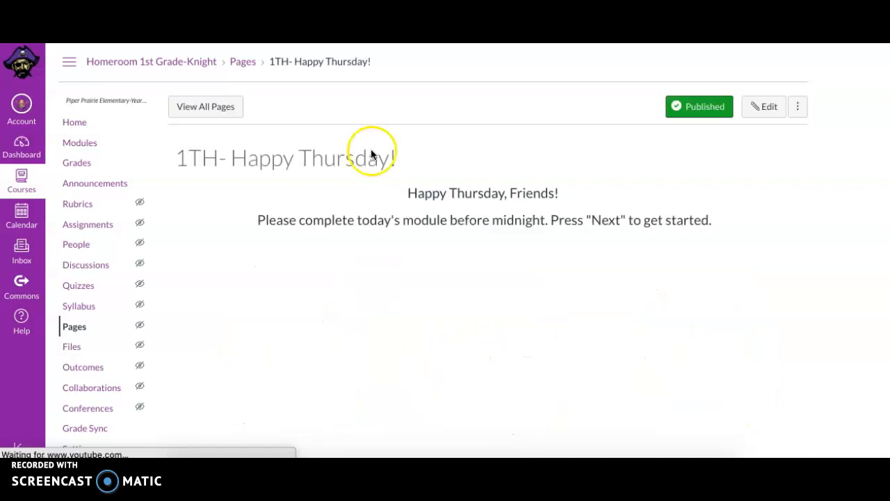
scroll(789, 207, down, 3)
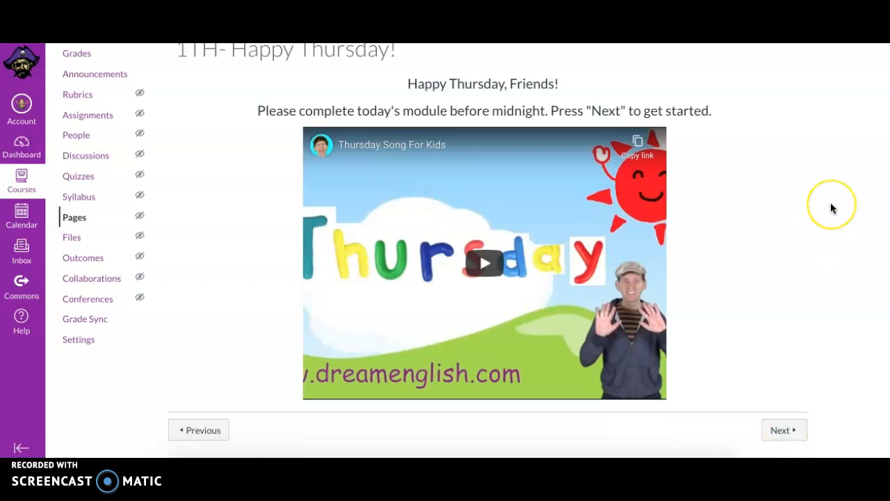
scroll(831, 204, up, 3)
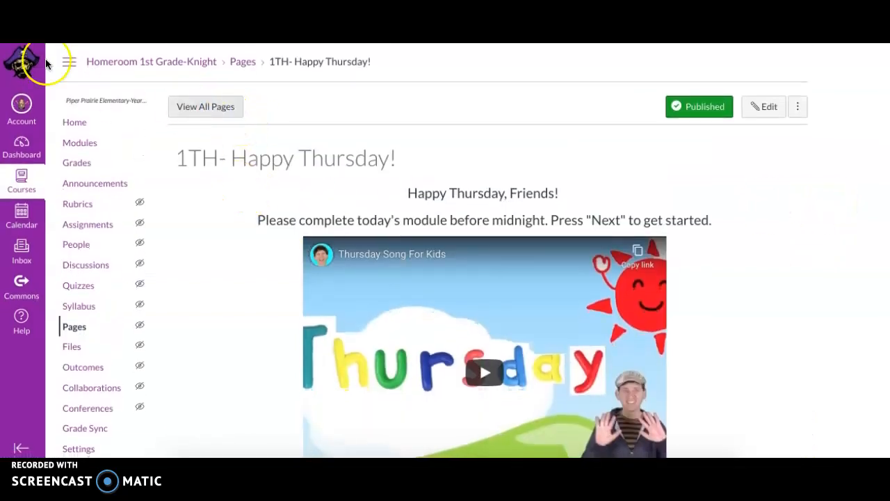
click(17, 30)
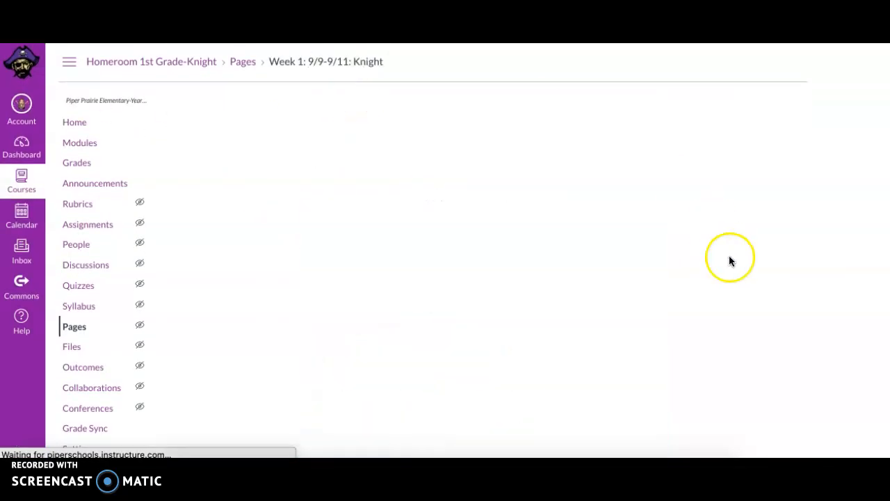
right_click(704, 354)
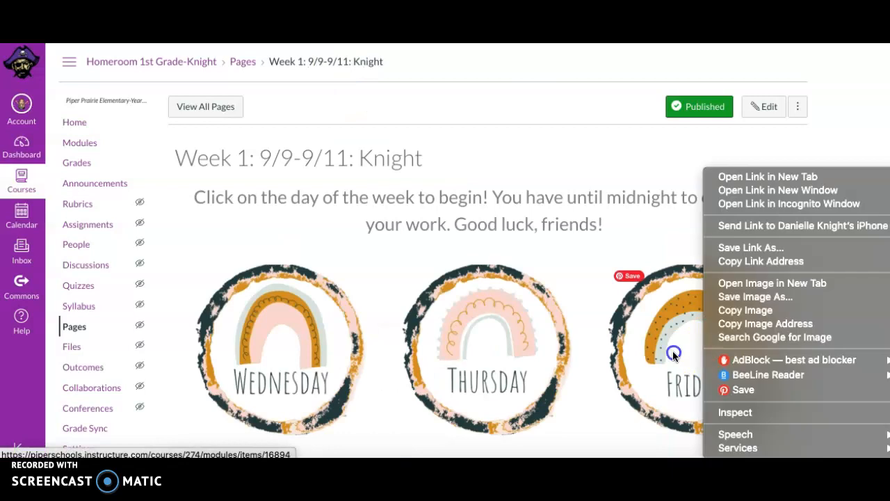
click(673, 353)
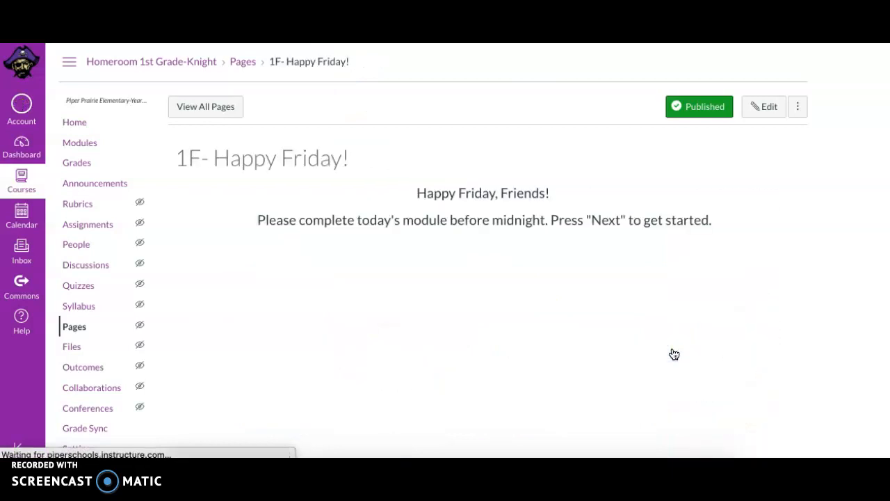
scroll(724, 279, down, 3)
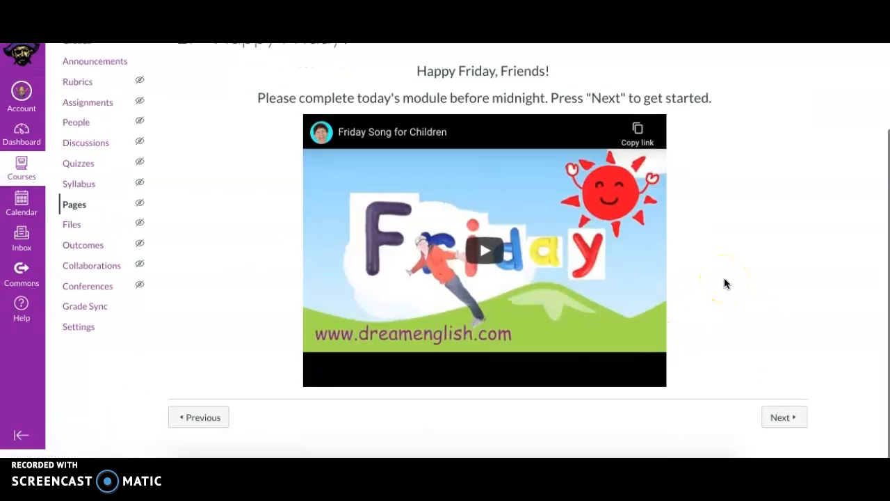
scroll(724, 279, up, 3)
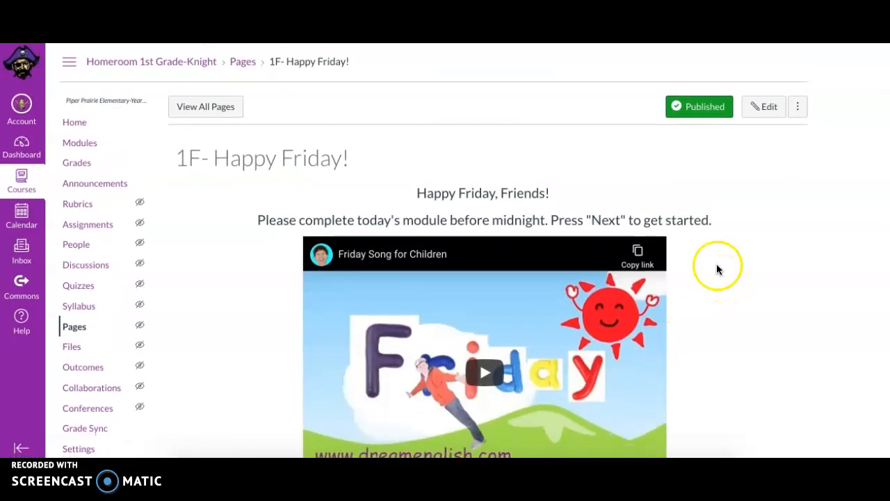
Find the Weekly Buttons Template: Knight page in the course's pages list and duplicate it.
click(77, 327)
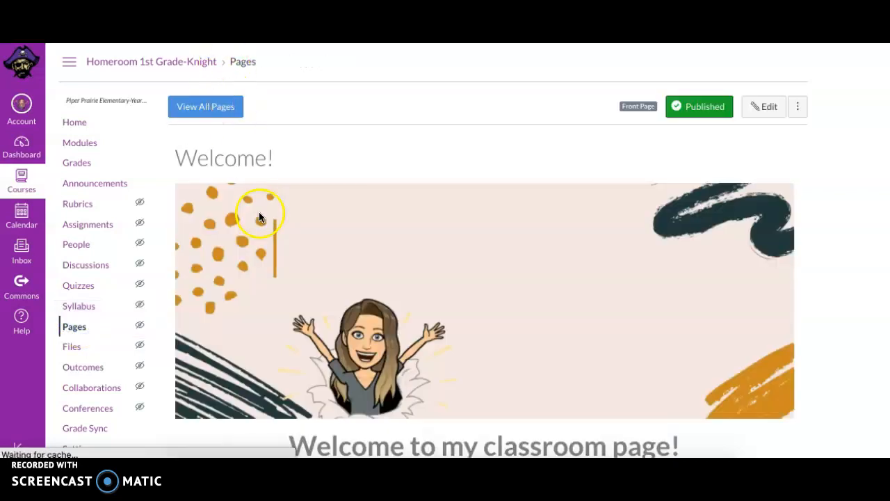
click(232, 109)
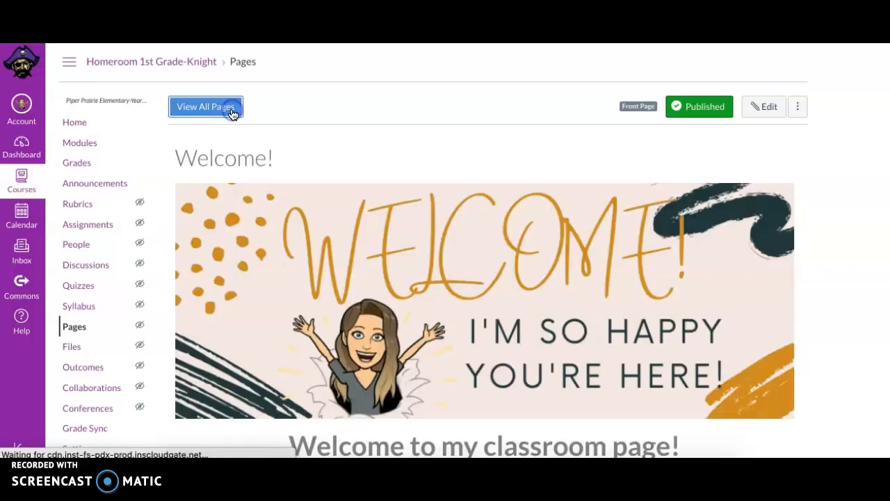
scroll(271, 285, down, 20)
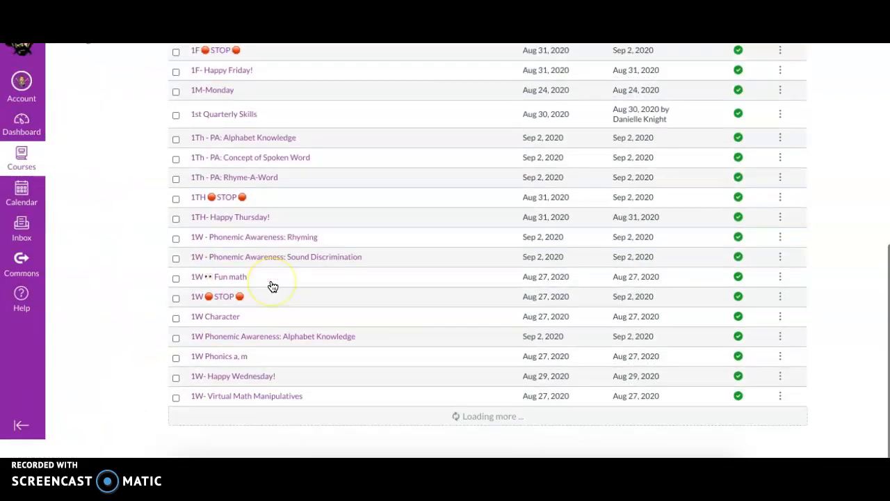
scroll(273, 286, up, 2)
scroll(273, 287, down, 4)
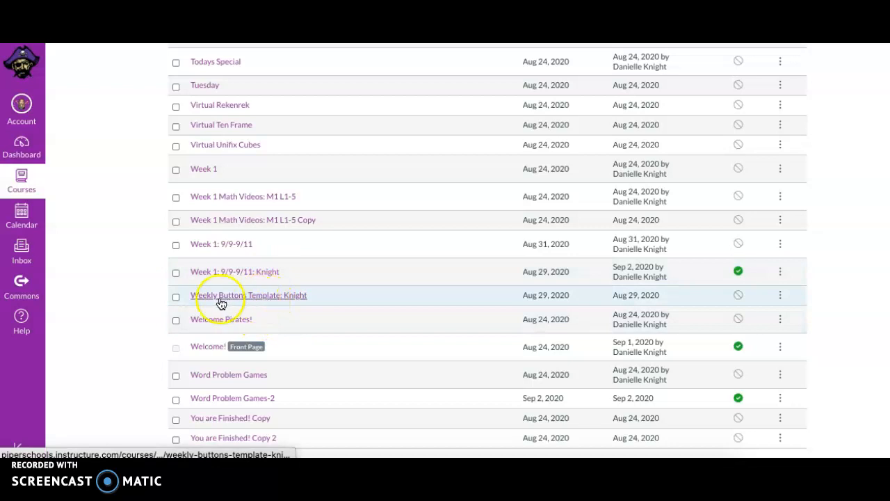
click(294, 297)
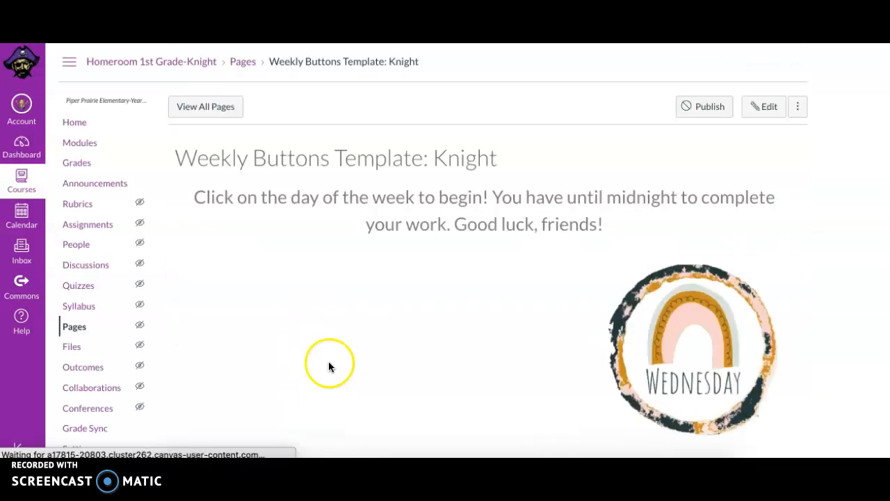
scroll(481, 271, down, 2)
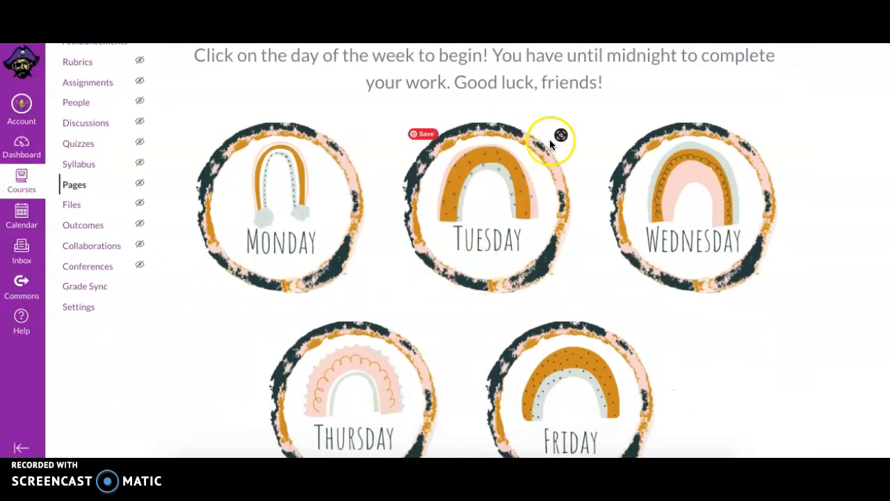
scroll(550, 140, up, 2)
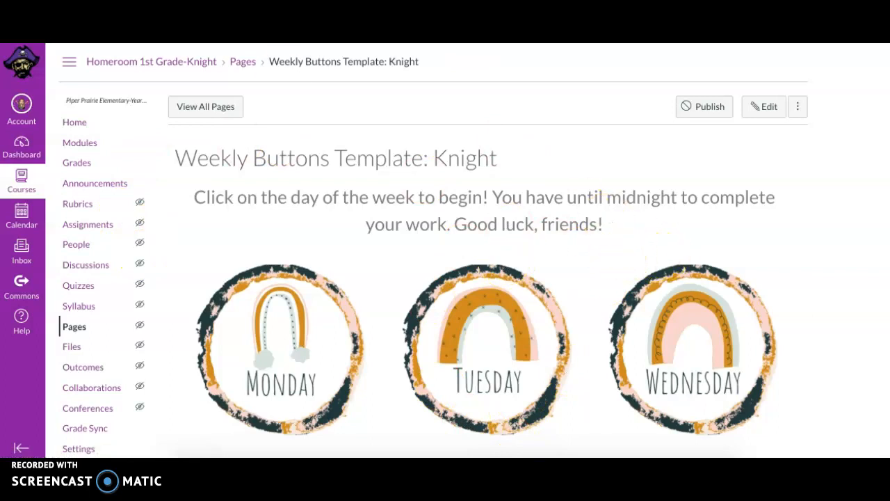
key(alt+Left)
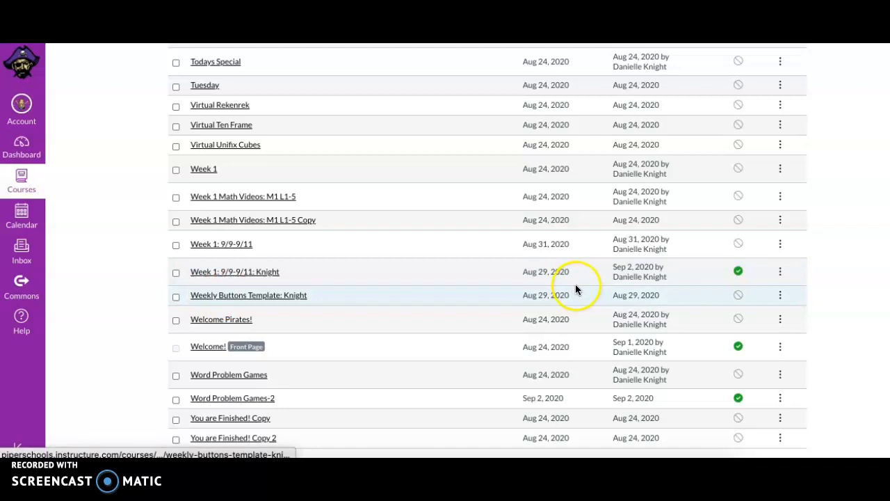
click(781, 295)
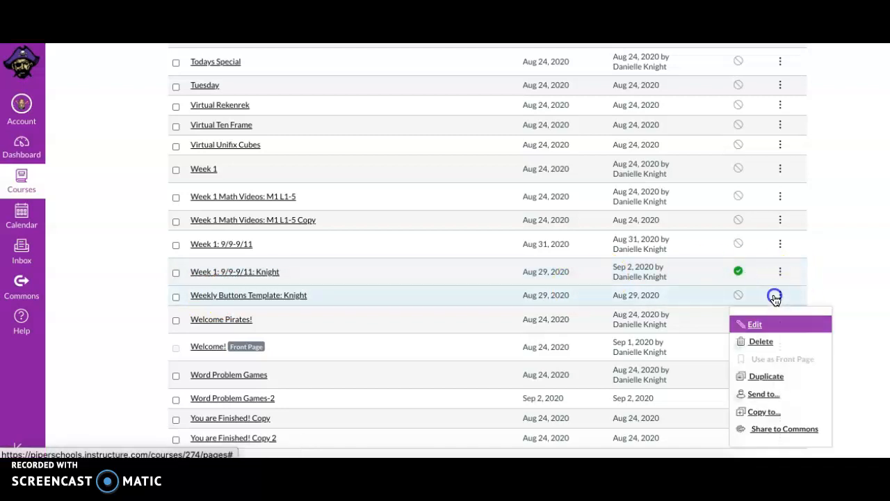
click(791, 381)
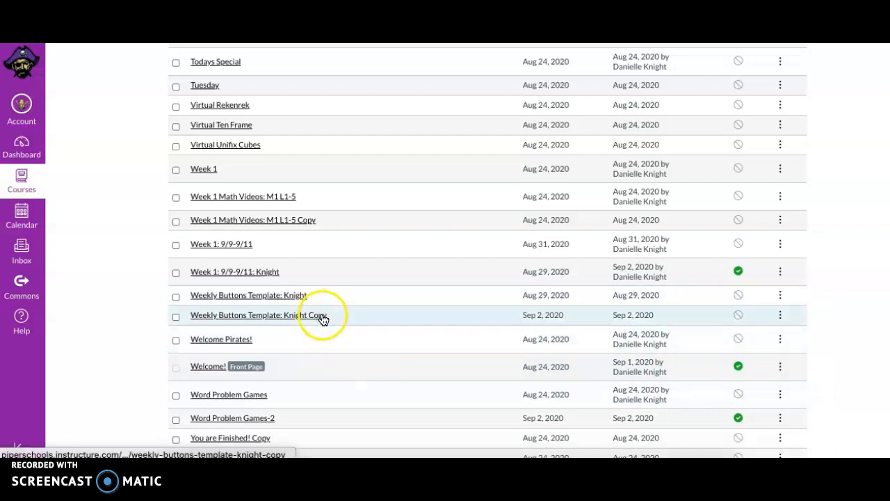
Rename the duplicated template page to Week 2: 9/14-9/18.
click(778, 315)
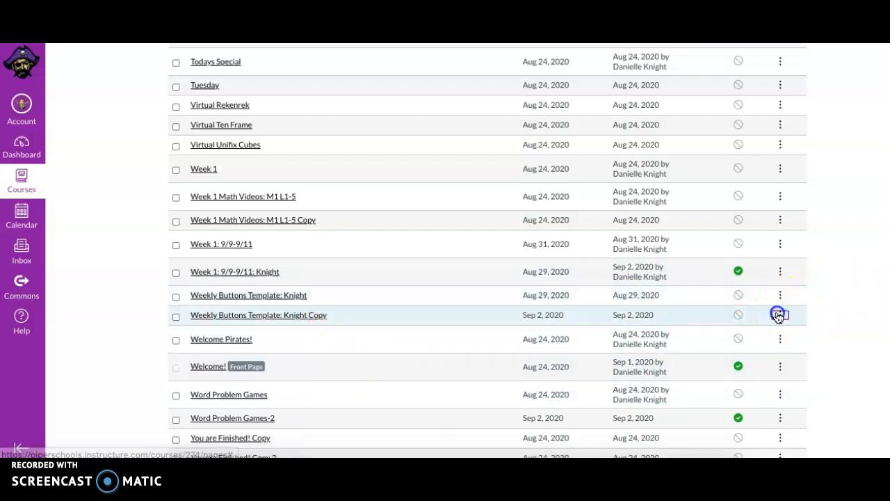
click(758, 347)
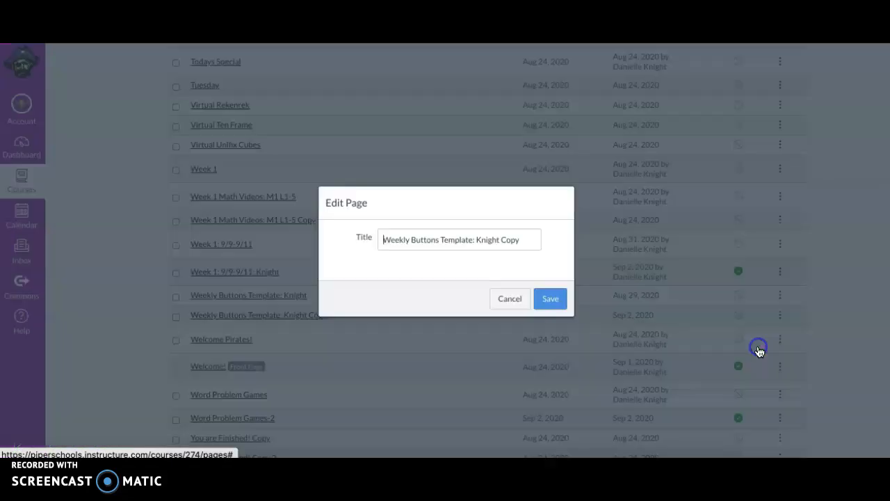
click(517, 240)
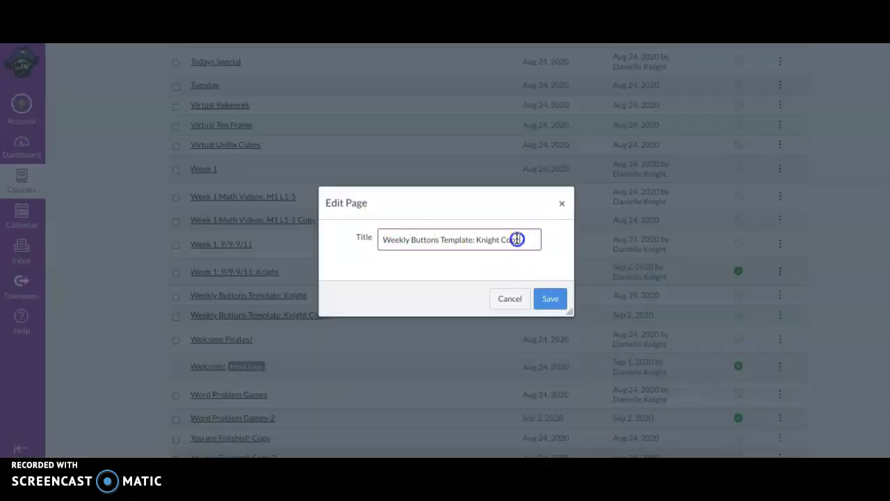
drag(511, 239, 410, 239)
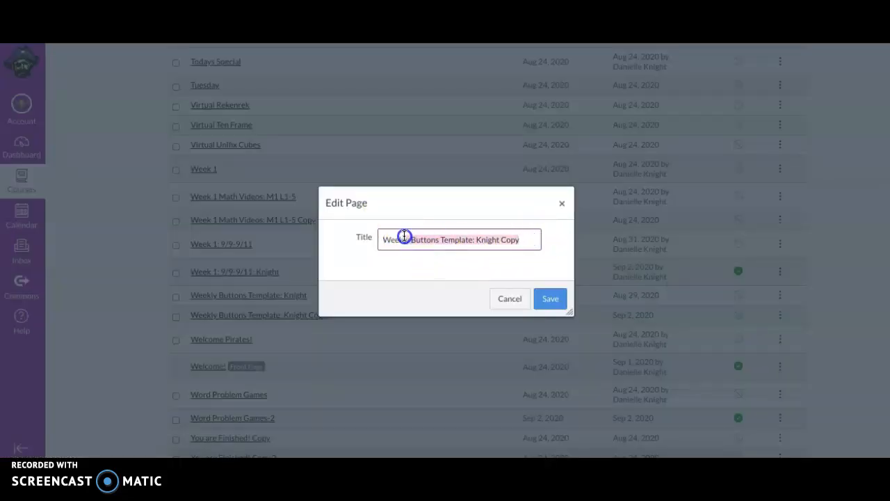
text(2)
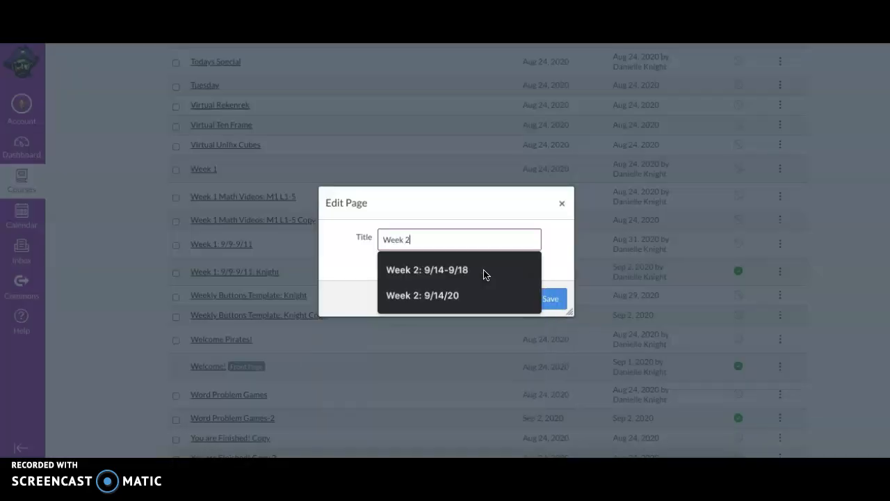
click(461, 273)
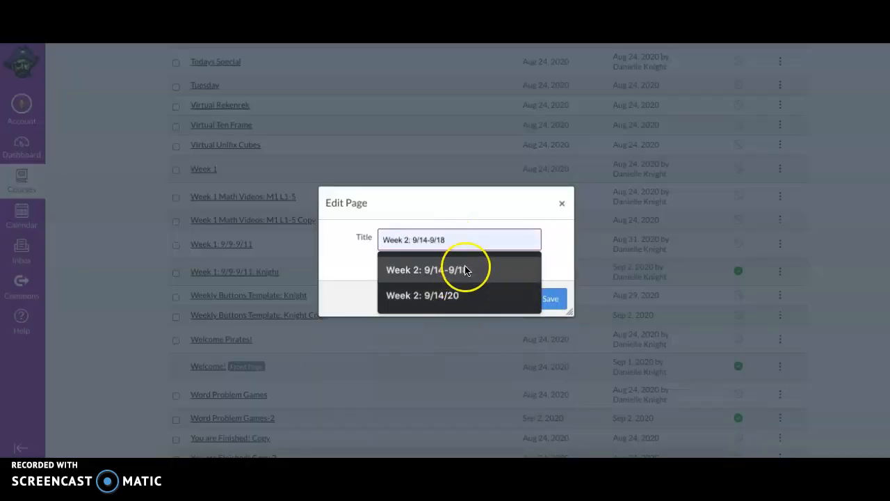
click(465, 277)
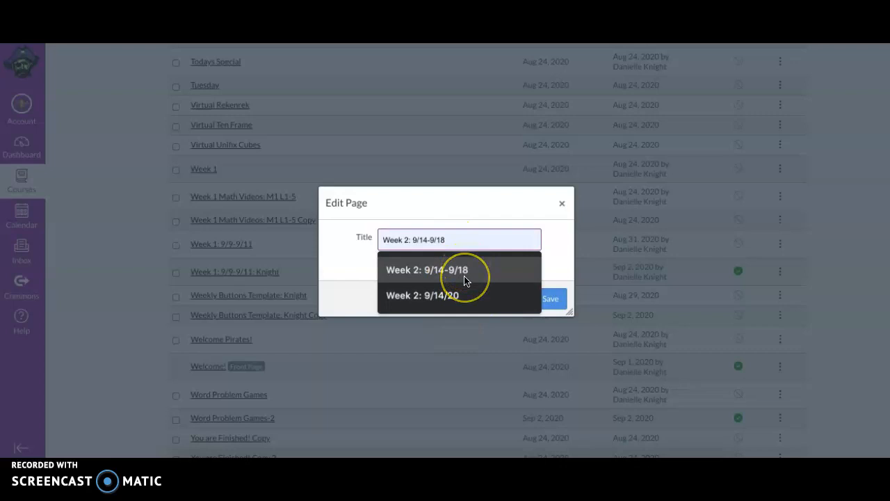
click(552, 299)
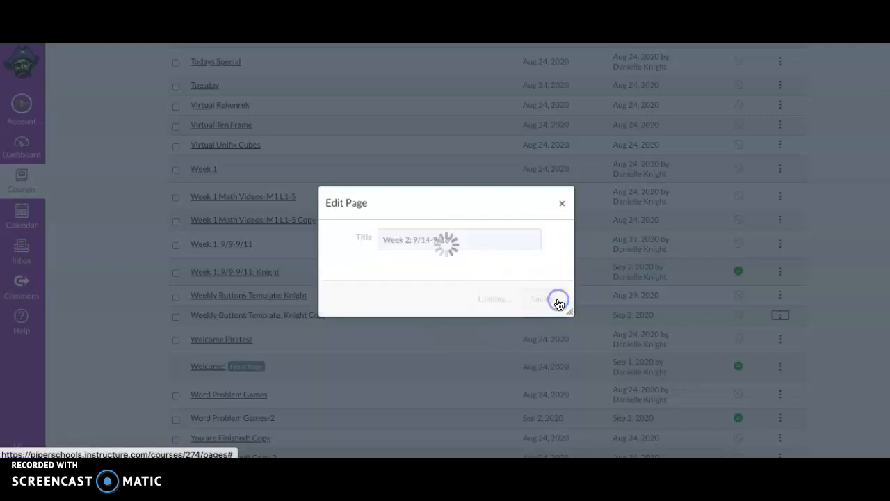
Open the Week 2: 9/14-9/18 page to review its day buttons.
click(237, 324)
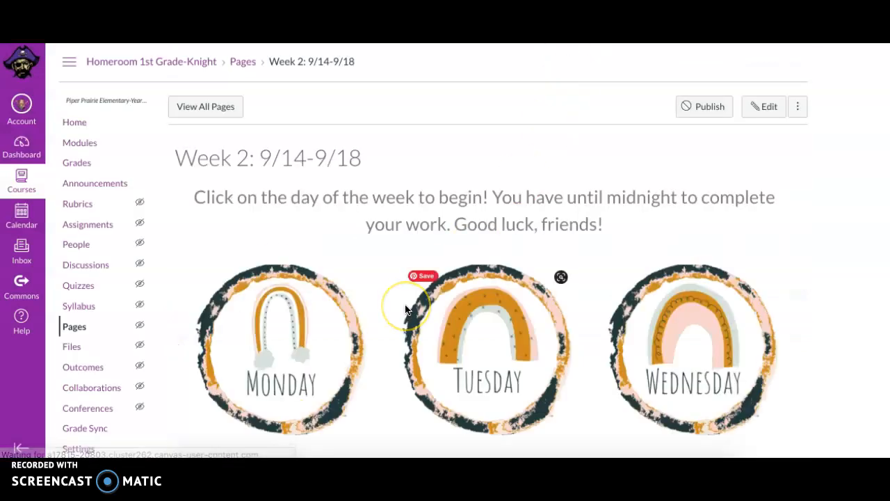
scroll(407, 309, down, 3)
scroll(468, 339, up, 2)
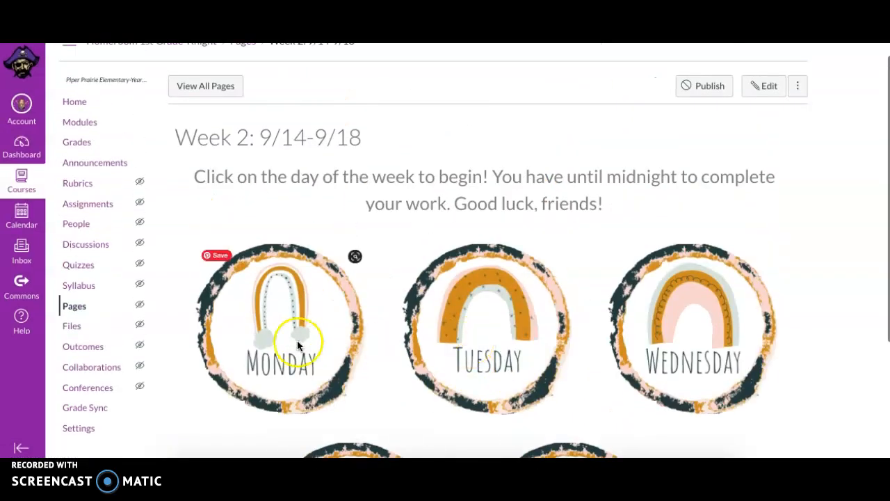
scroll(302, 342, down, 1)
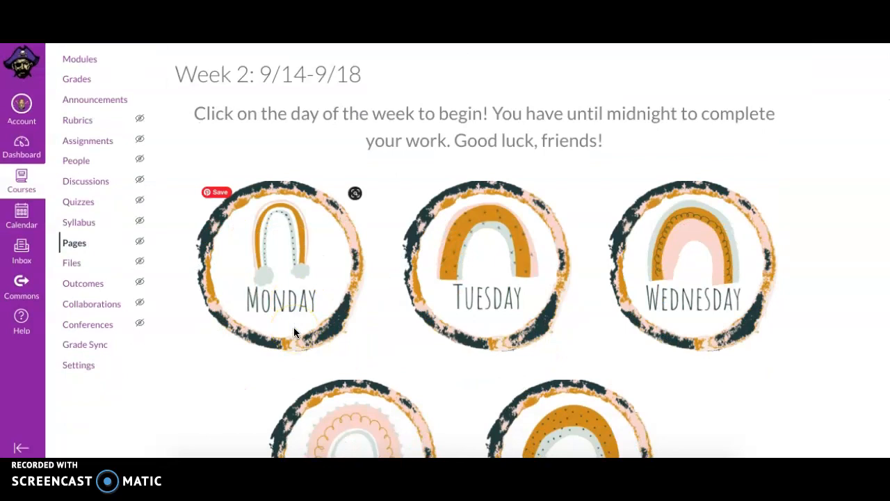